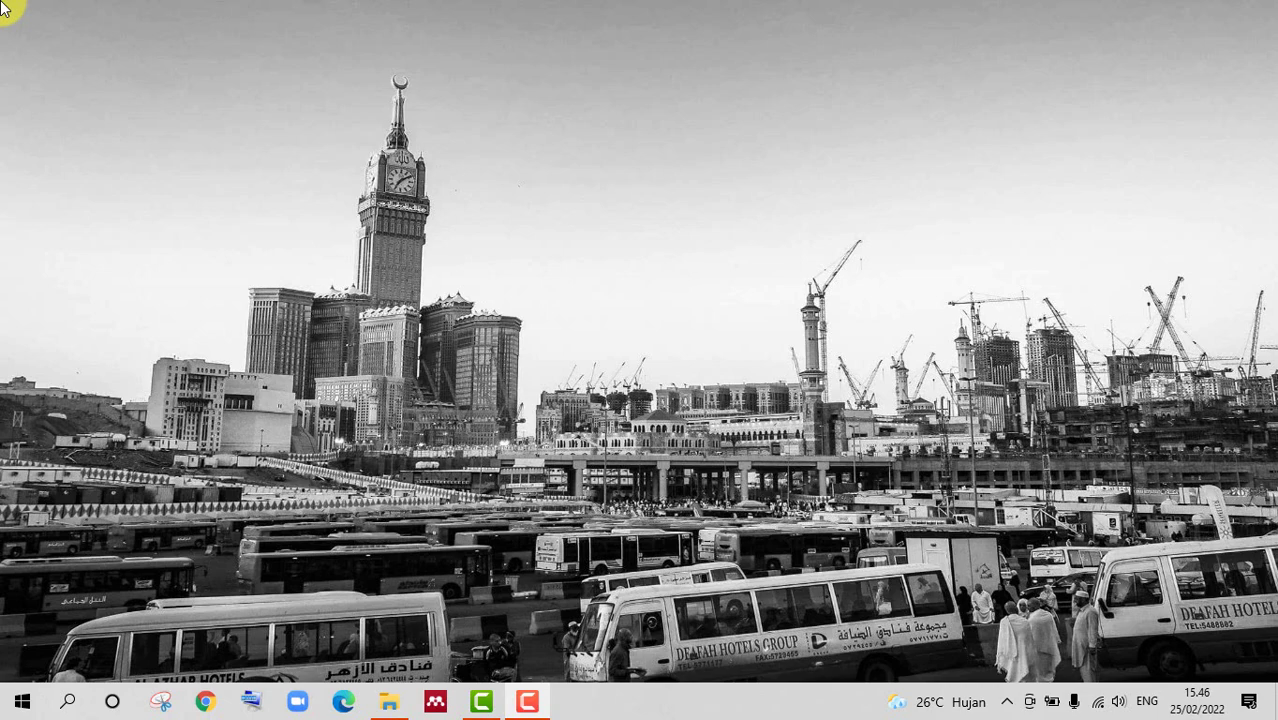
Open NILAI KELAS 5.xlsx from the NILAI folder in File Explorer
{"action": "left_click", "coordinate": [389, 702]}
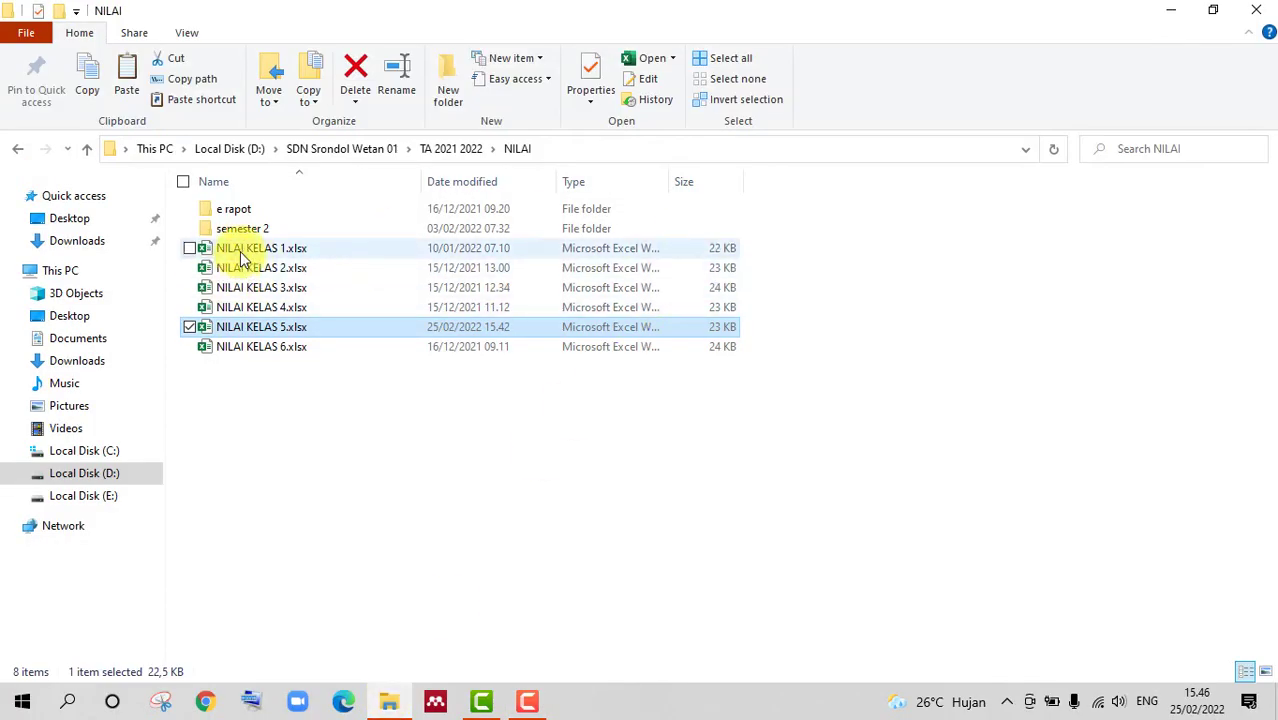
{"action": "left_click", "coordinate": [240, 250]}
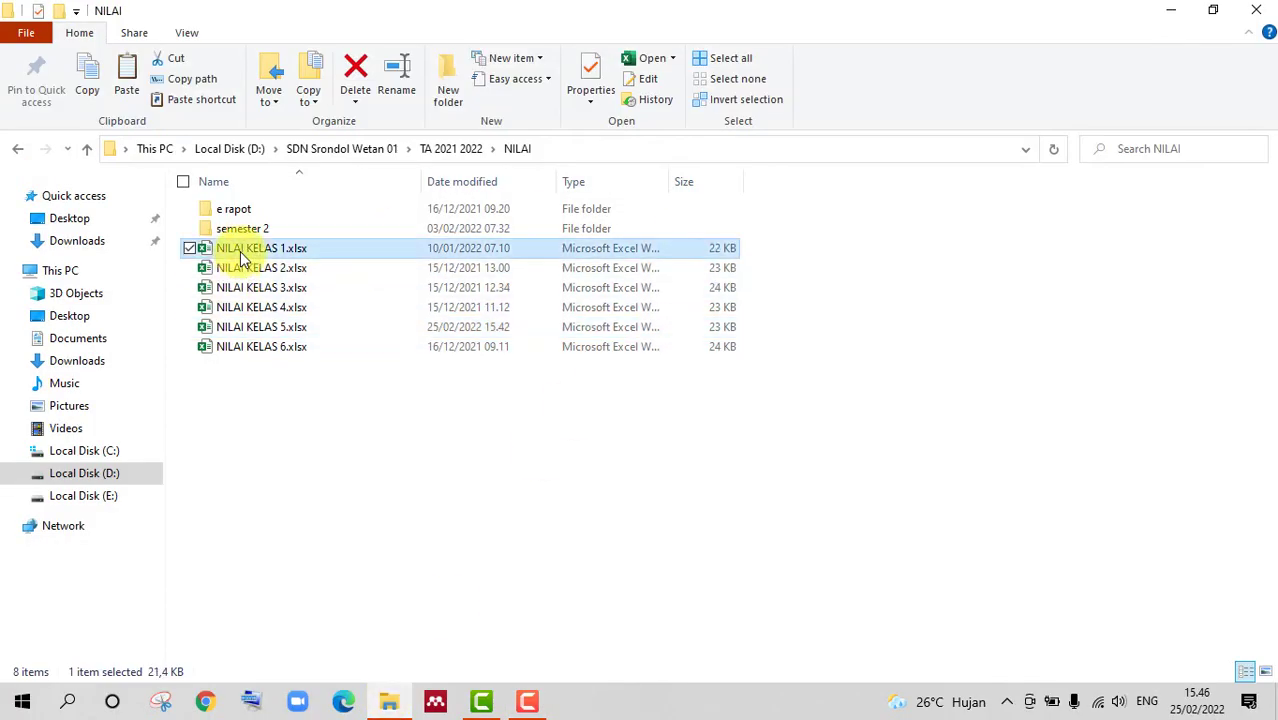
{"action": "double_click", "coordinate": [255, 335]}
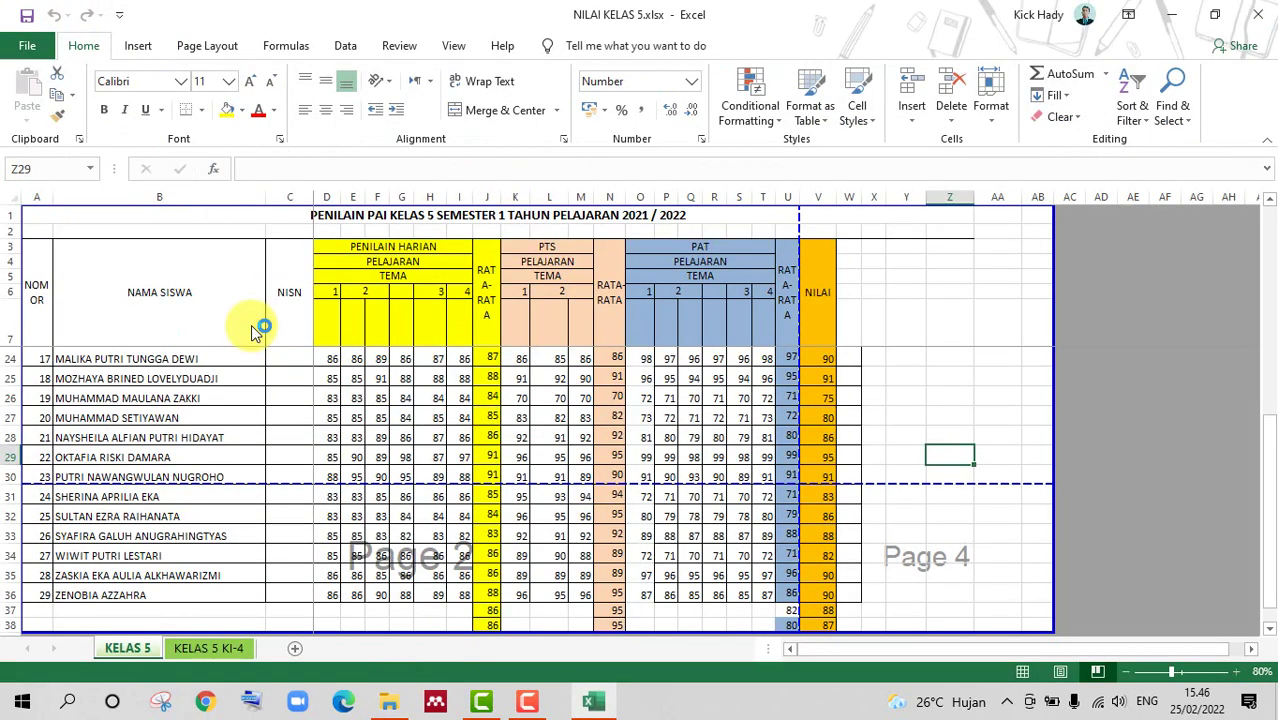
{"action": "left_click", "coordinate": [353, 378]}
{"action": "scroll", "coordinate": [354, 381], "scroll_direction": "up", "scroll_amount": 4}
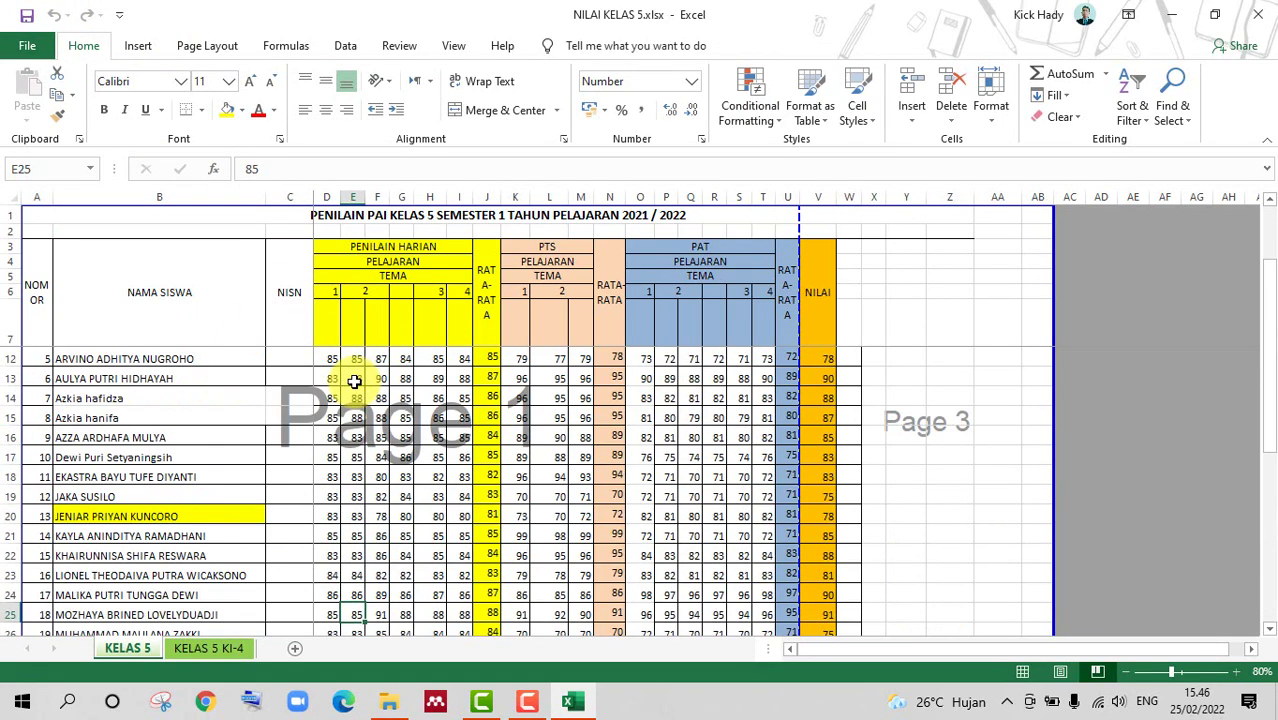
{"action": "scroll", "coordinate": [354, 381], "scroll_direction": "up", "scroll_amount": 1}
{"action": "scroll", "coordinate": [354, 381], "scroll_direction": "down", "scroll_amount": 4}
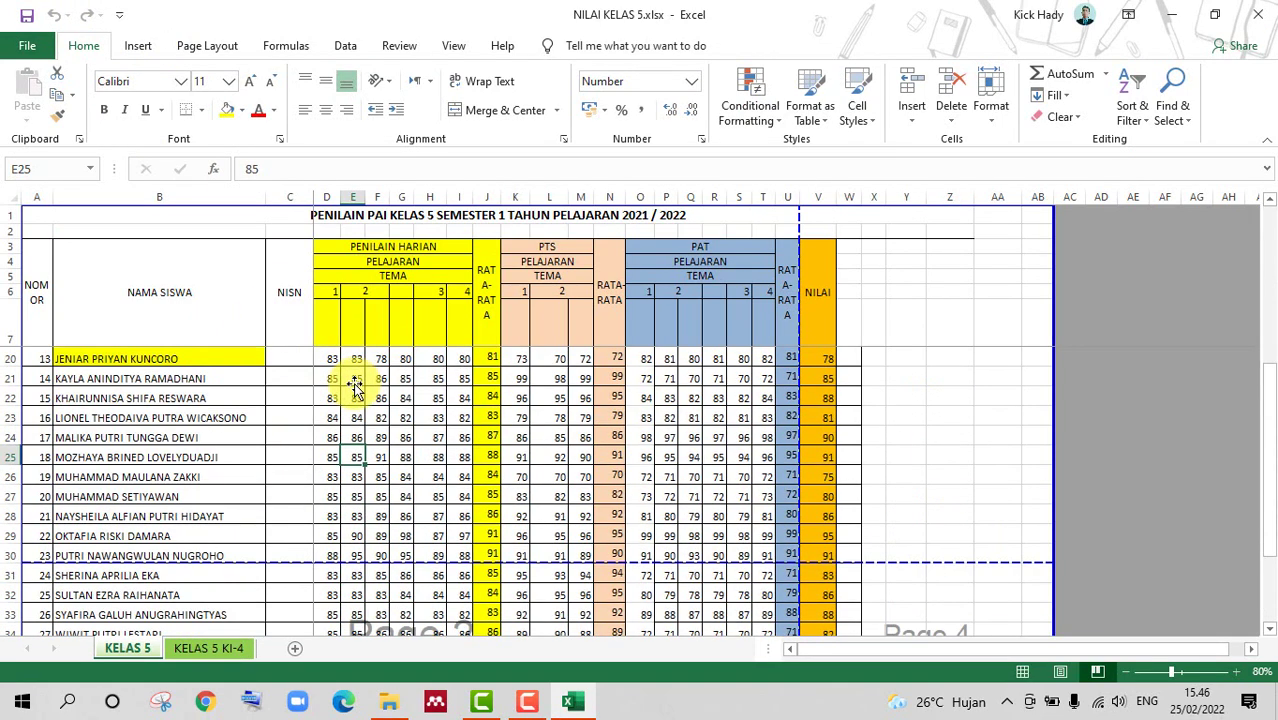
{"action": "scroll", "coordinate": [356, 388], "scroll_direction": "down", "scroll_amount": 2}
{"action": "scroll", "coordinate": [355, 385], "scroll_direction": "up", "scroll_amount": 6}
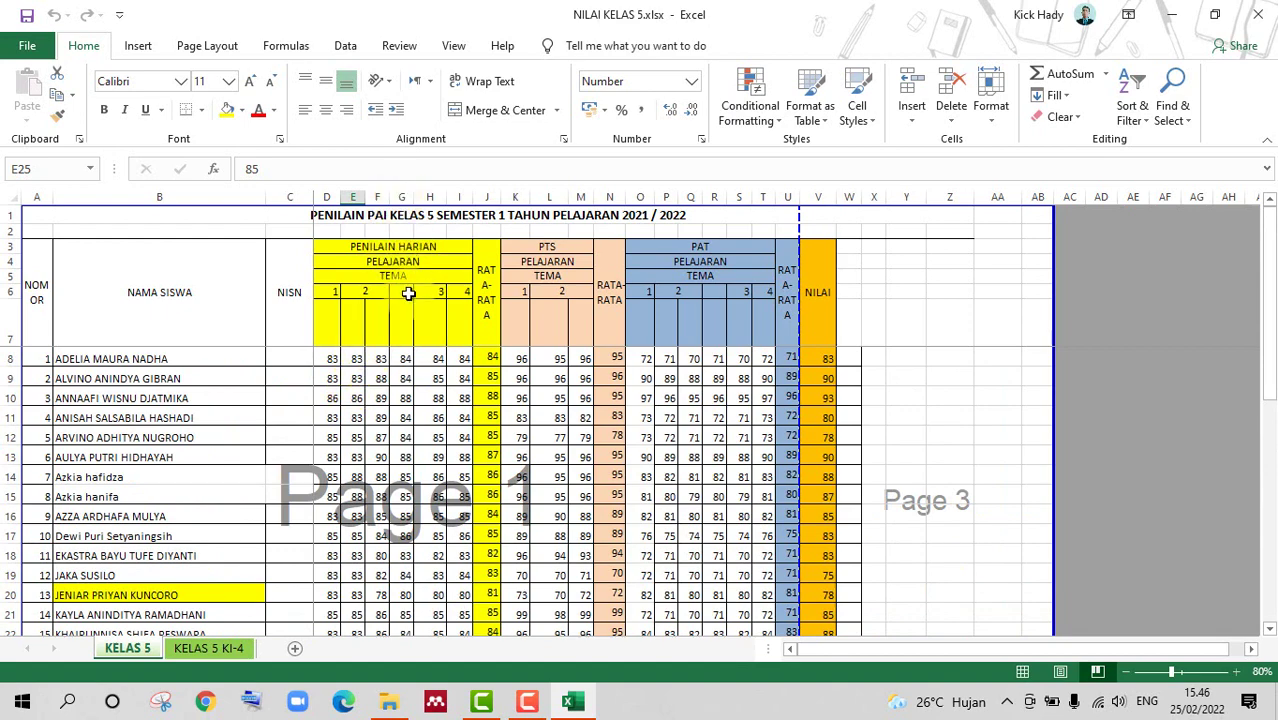
{"action": "scroll", "coordinate": [408, 293], "scroll_direction": "down", "scroll_amount": 4}
{"action": "scroll", "coordinate": [410, 295], "scroll_direction": "up", "scroll_amount": 1}
{"action": "scroll", "coordinate": [411, 297], "scroll_direction": "up", "scroll_amount": 3}
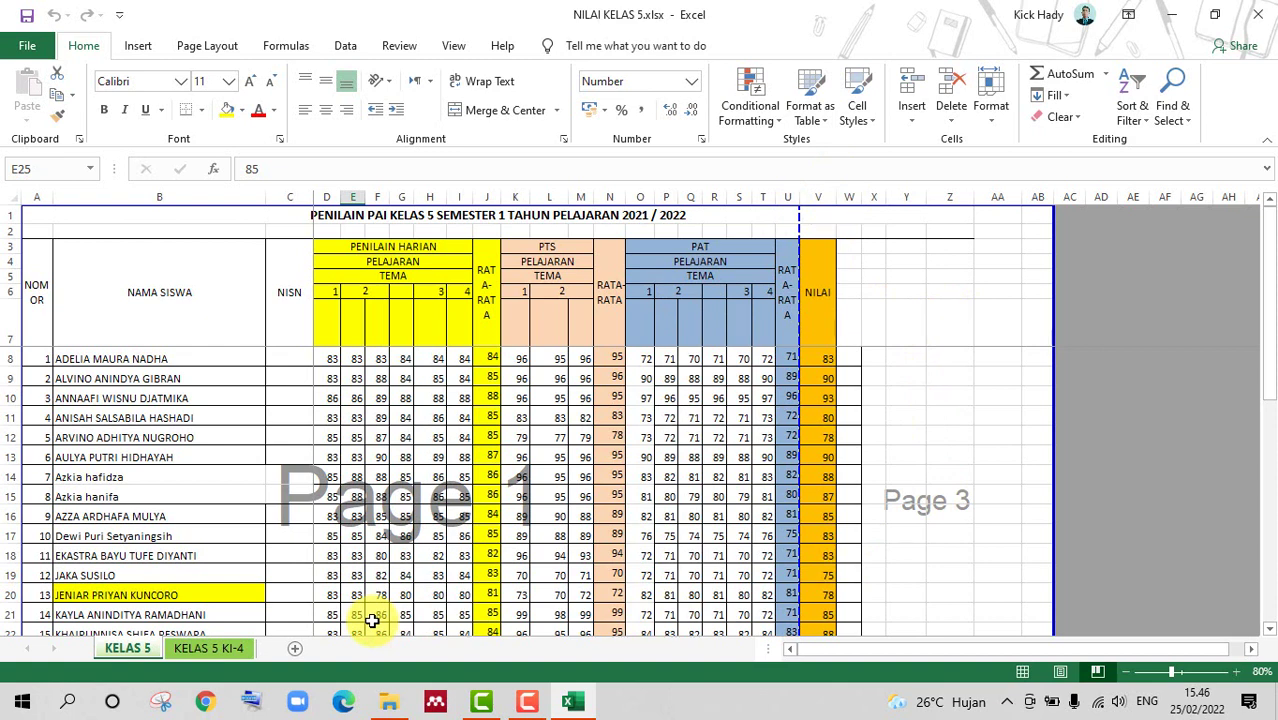
{"action": "scroll", "coordinate": [495, 475], "scroll_direction": "down", "scroll_amount": 2}
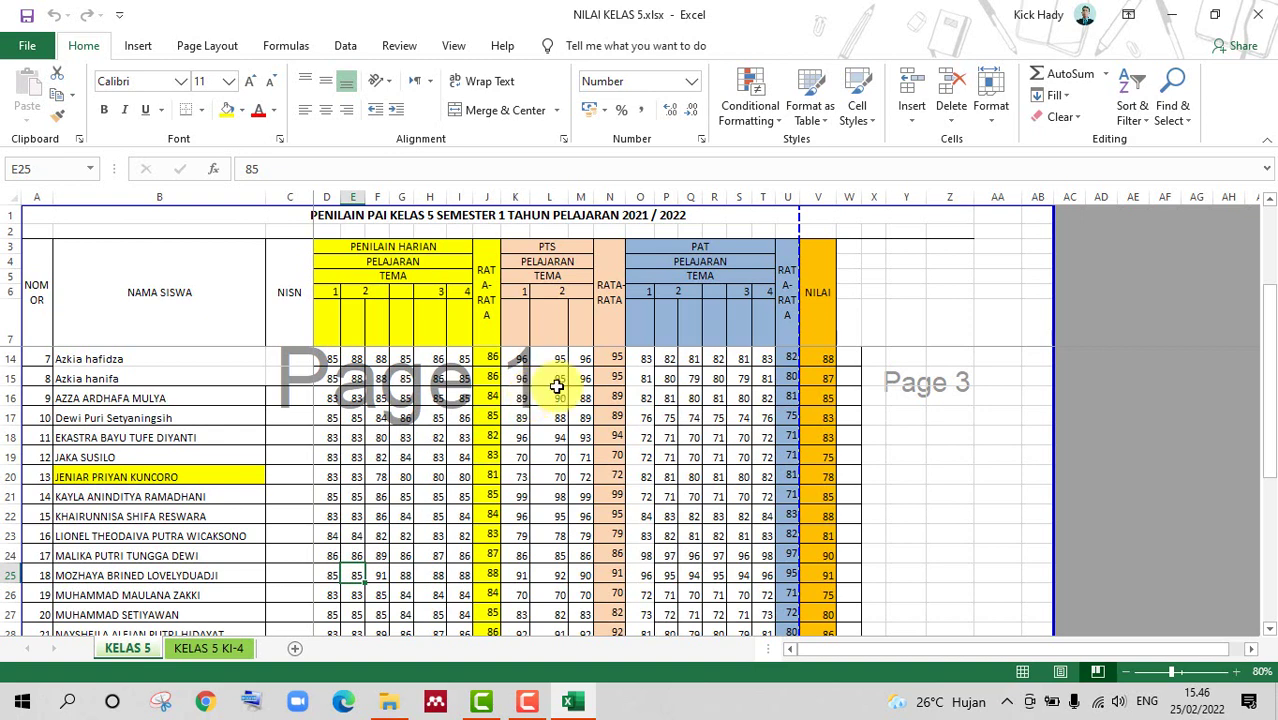
{"action": "scroll", "coordinate": [885, 425], "scroll_direction": "down", "scroll_amount": 5}
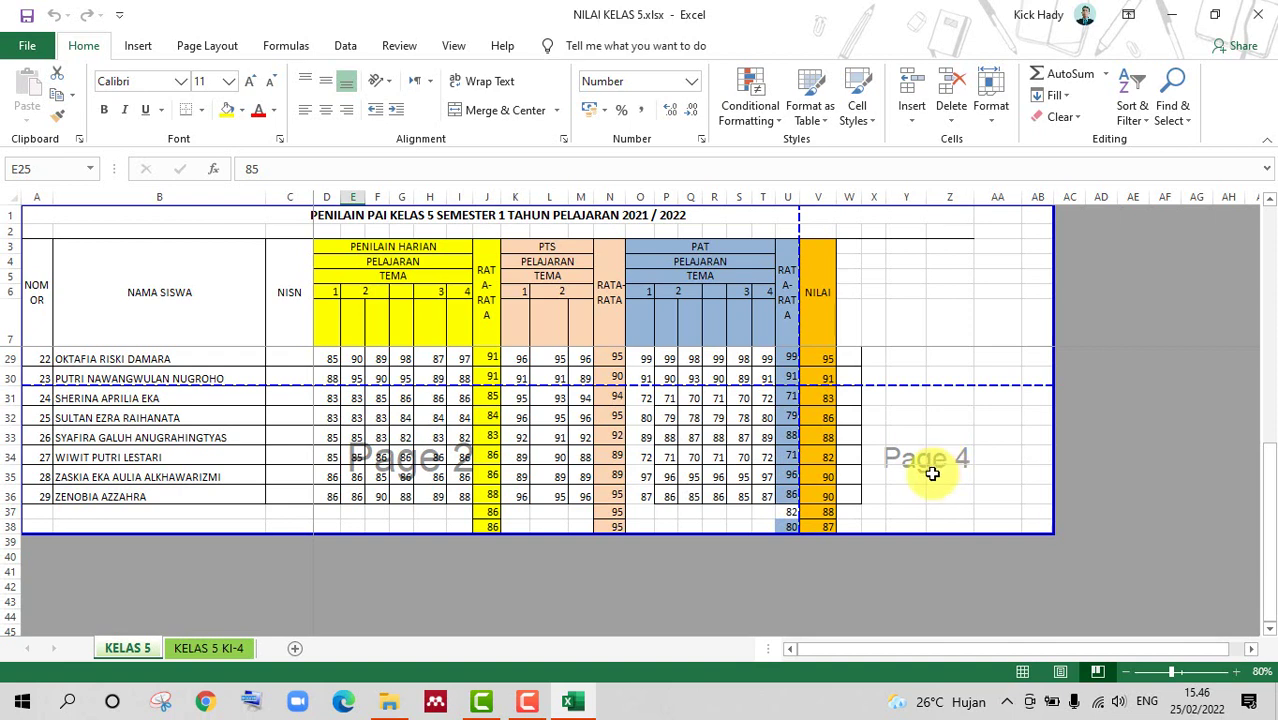
{"action": "scroll", "coordinate": [932, 474], "scroll_direction": "up", "scroll_amount": 3}
{"action": "scroll", "coordinate": [836, 428], "scroll_direction": "up", "scroll_amount": 2}
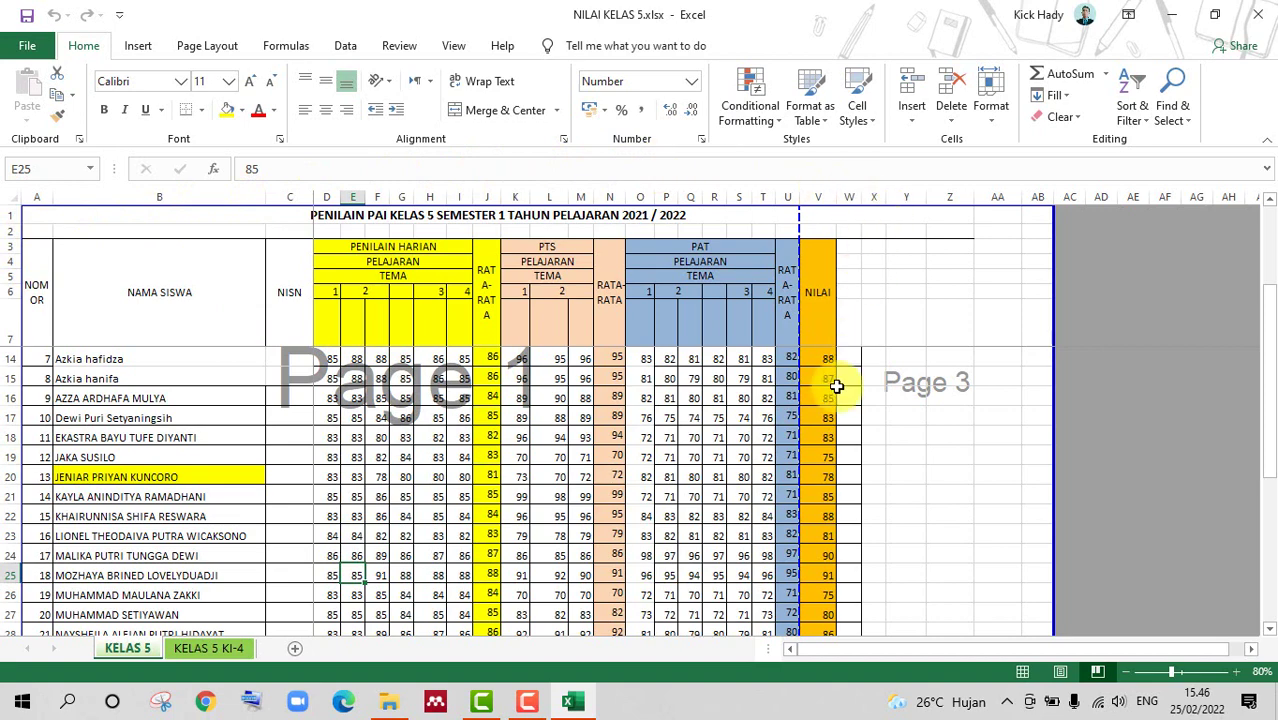
{"action": "scroll", "coordinate": [832, 480], "scroll_direction": "down", "scroll_amount": 1}
{"action": "scroll", "coordinate": [830, 514], "scroll_direction": "down", "scroll_amount": 3}
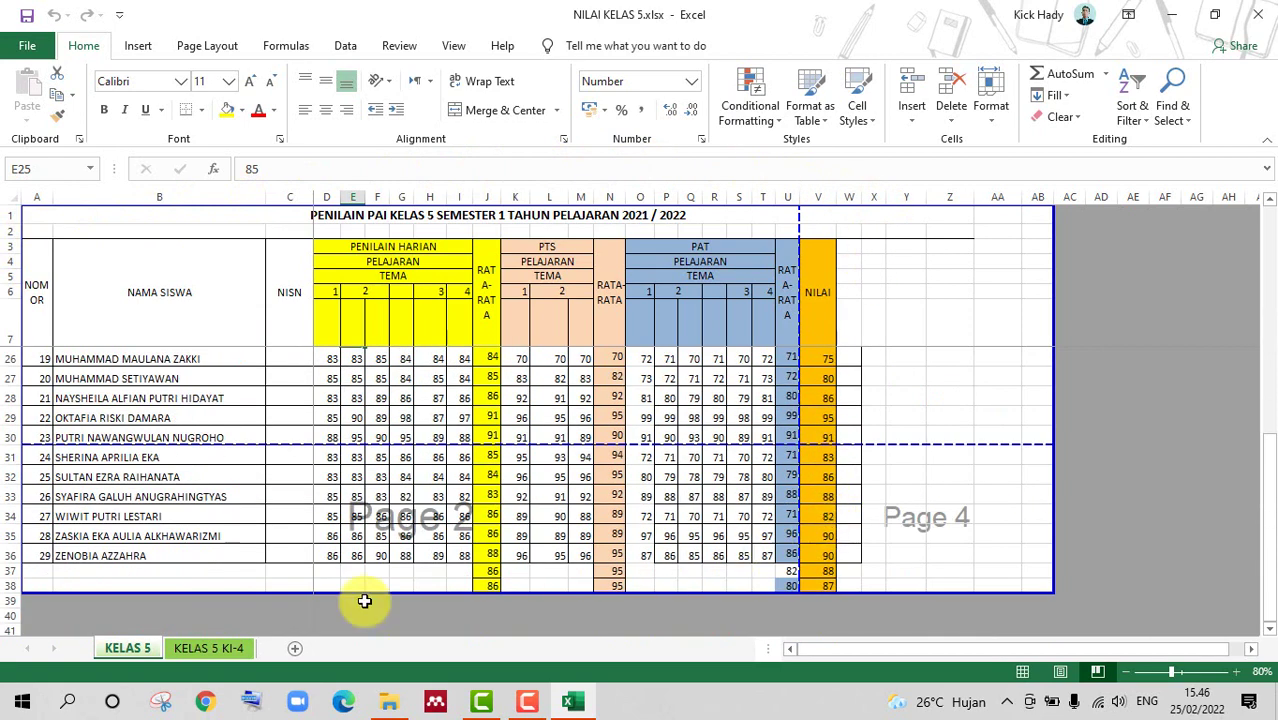
{"action": "left_click", "coordinate": [551, 396]}
{"action": "scroll", "coordinate": [547, 388], "scroll_direction": "up", "scroll_amount": 6}
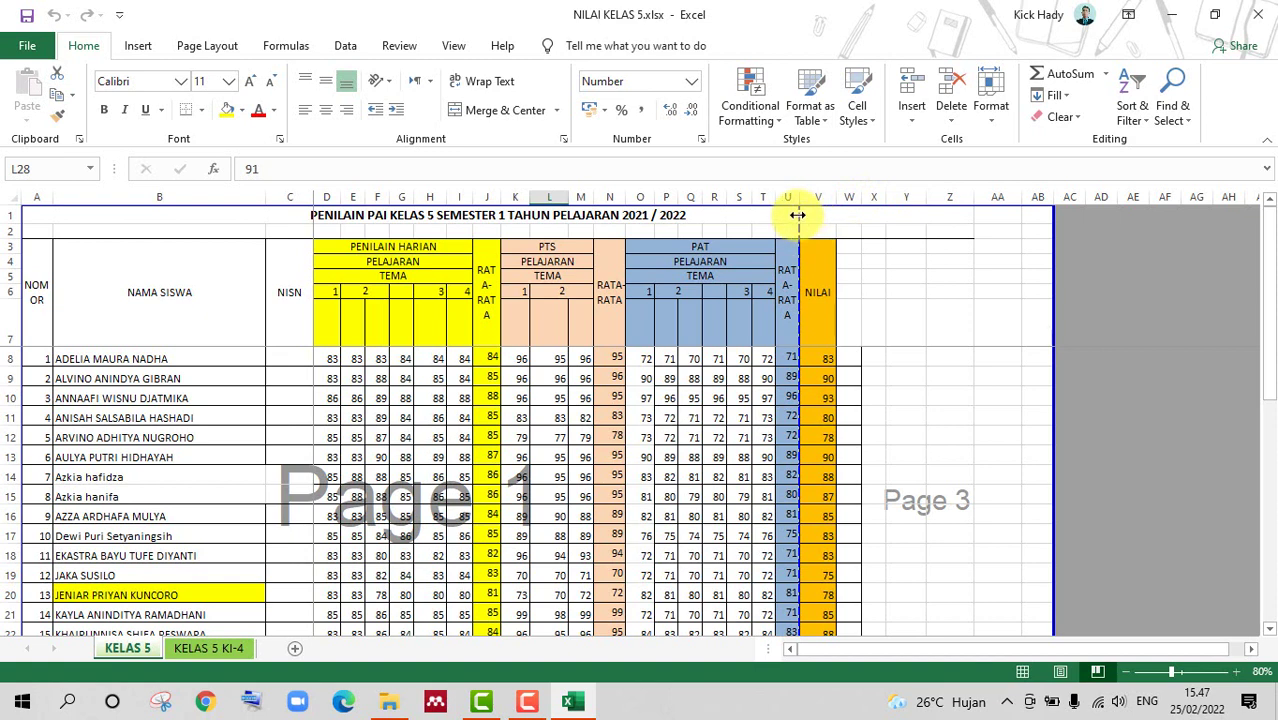
{"action": "scroll", "coordinate": [920, 310], "scroll_direction": "down", "scroll_amount": 6}
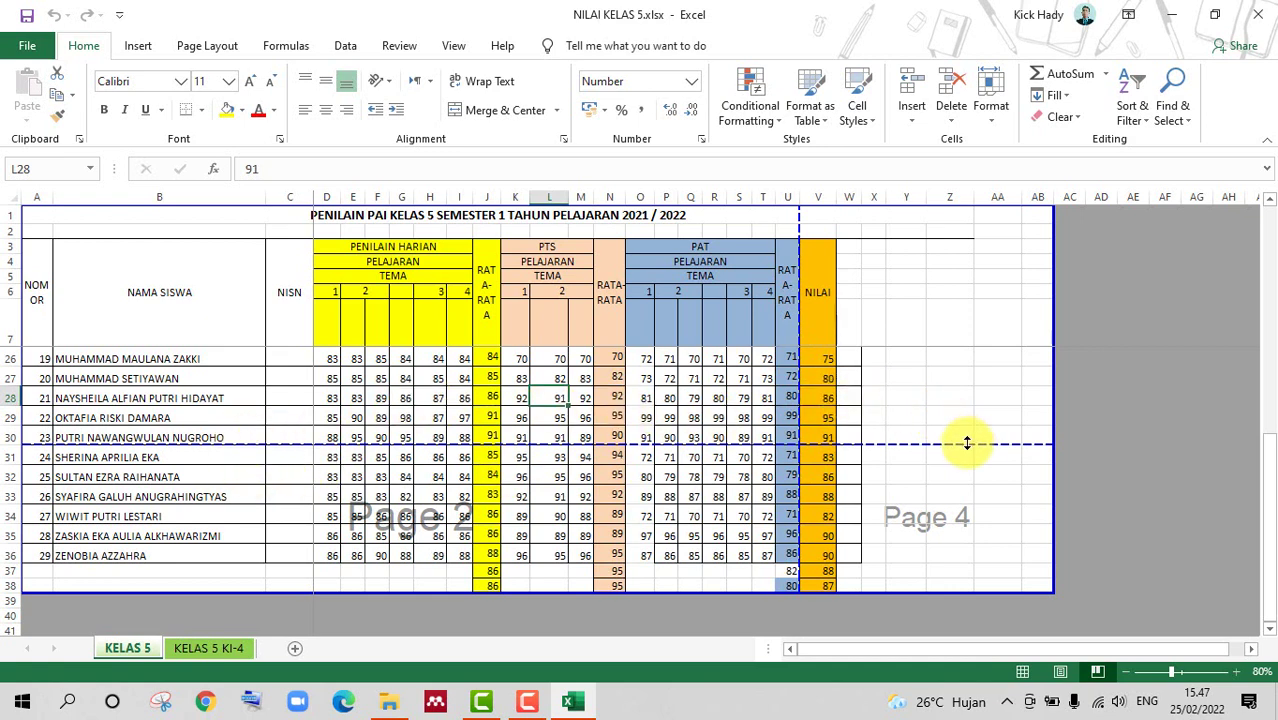
{"action": "scroll", "coordinate": [966, 442], "scroll_direction": "up", "scroll_amount": 3}
{"action": "scroll", "coordinate": [865, 285], "scroll_direction": "up", "scroll_amount": 2}
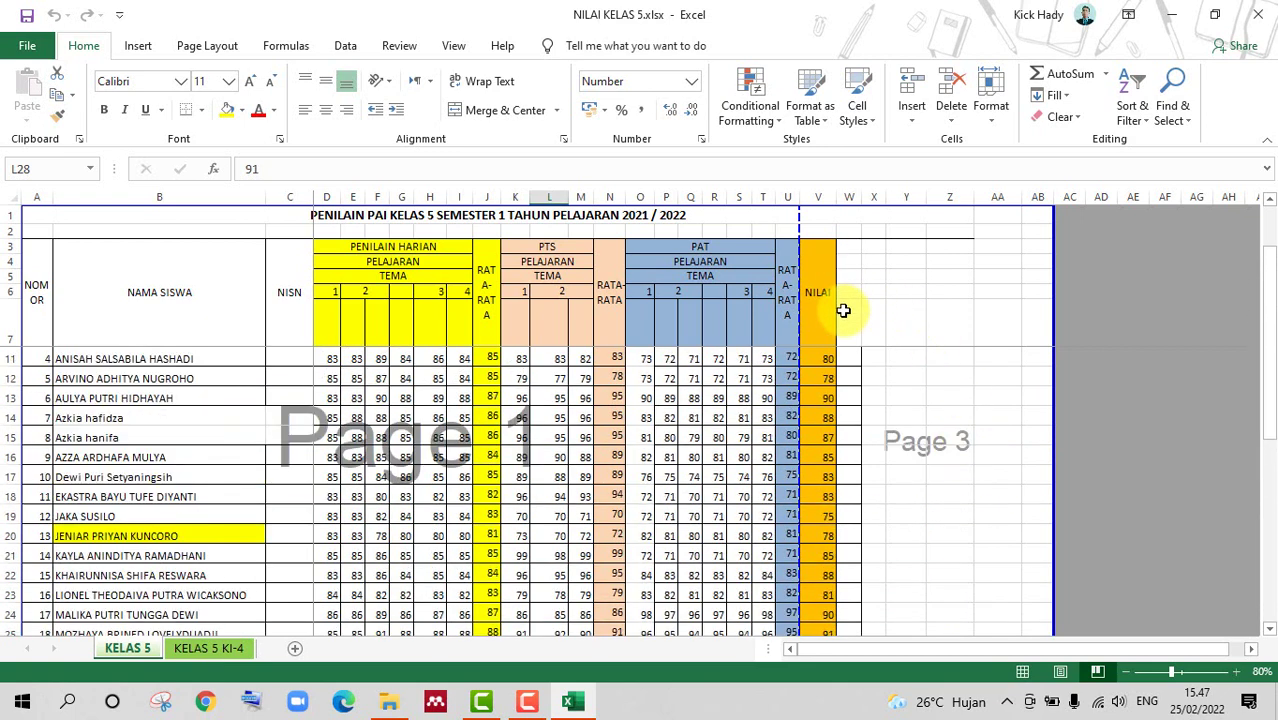
Switch the KELAS 5 sheet to Normal view and scroll through it
{"action": "left_click", "coordinate": [452, 47]}
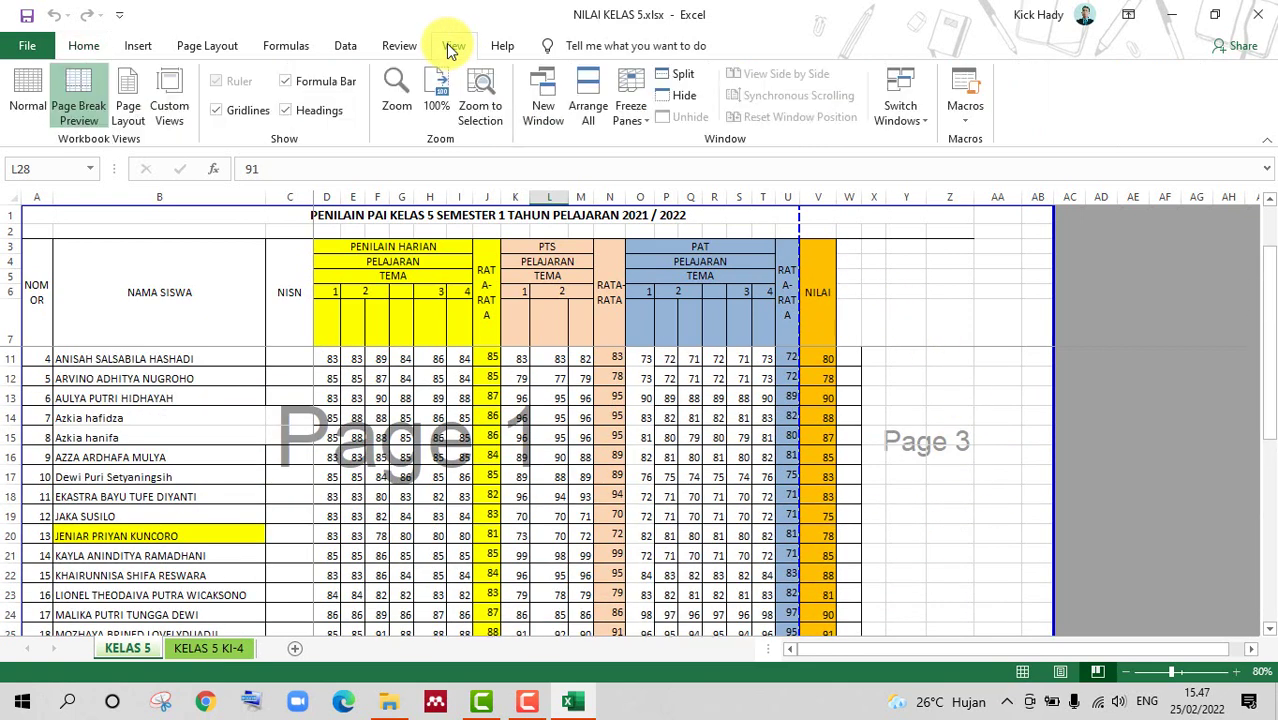
{"action": "left_click", "coordinate": [27, 88]}
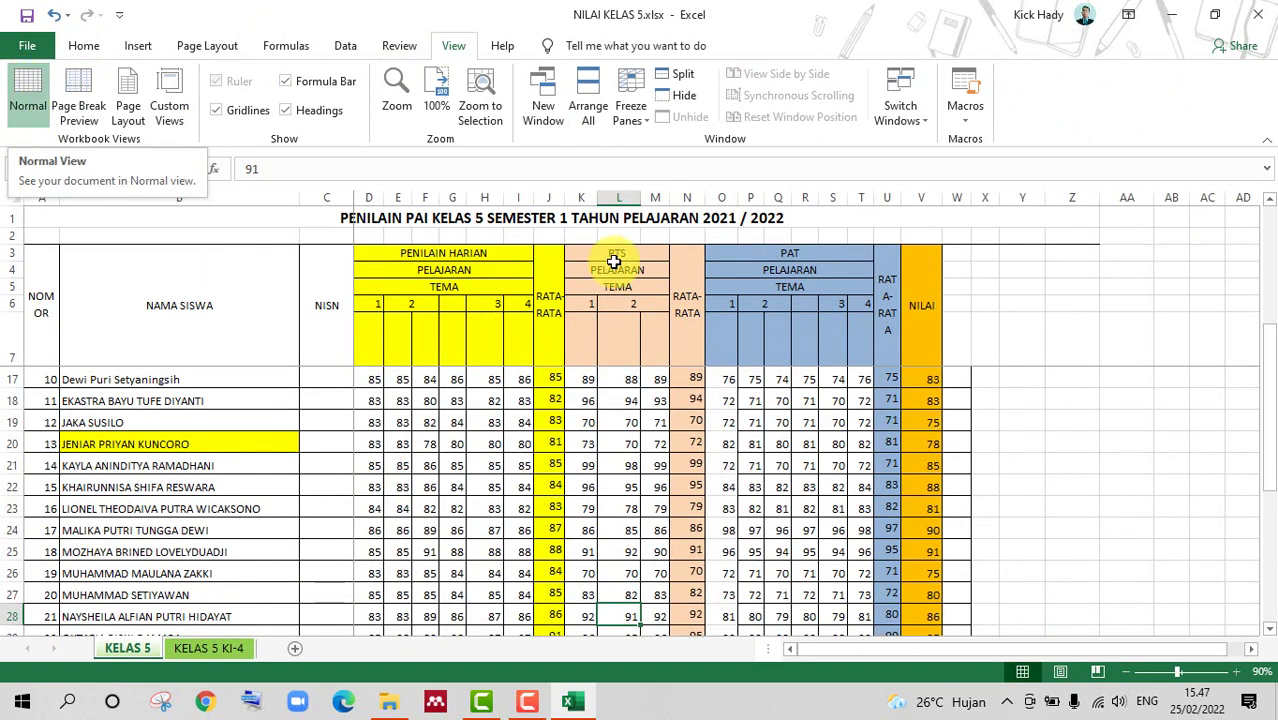
{"action": "scroll", "coordinate": [895, 285], "scroll_direction": "down", "scroll_amount": 5}
{"action": "scroll", "coordinate": [925, 389], "scroll_direction": "down", "scroll_amount": 1}
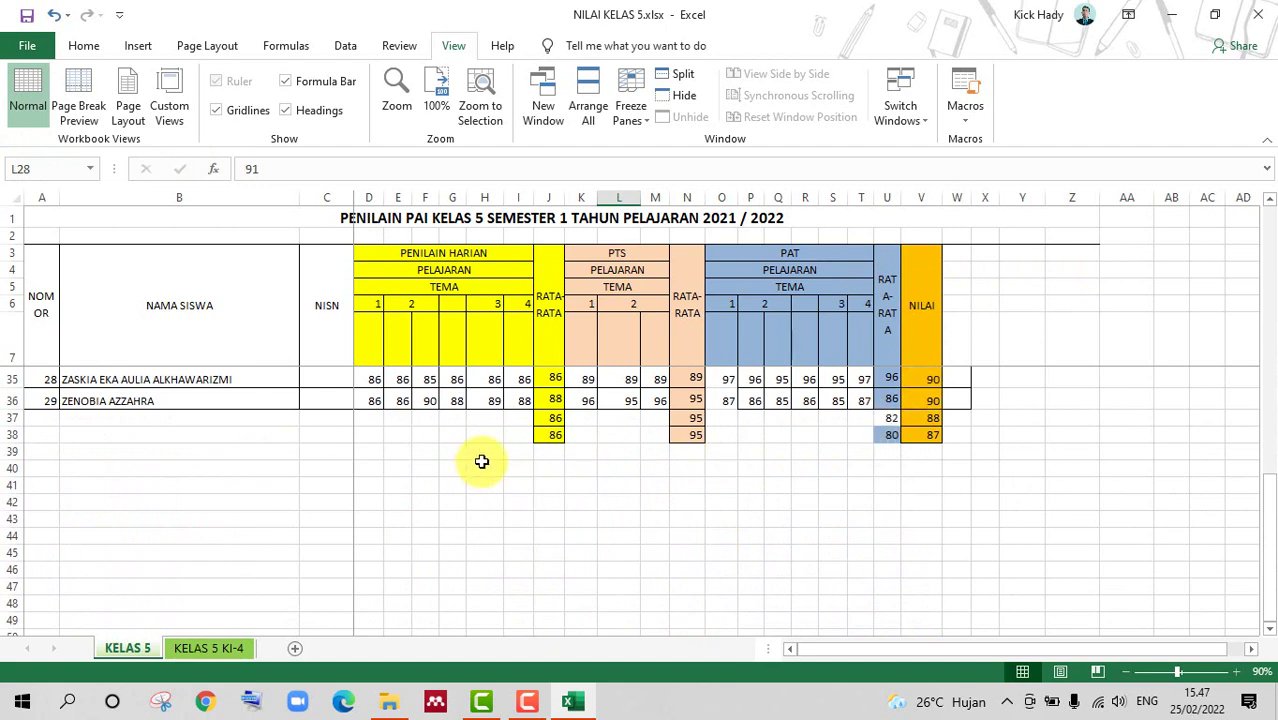
{"action": "scroll", "coordinate": [613, 405], "scroll_direction": "up", "scroll_amount": 3}
{"action": "scroll", "coordinate": [613, 405], "scroll_direction": "up", "scroll_amount": 6}
{"action": "scroll", "coordinate": [613, 405], "scroll_direction": "up", "scroll_amount": 1}
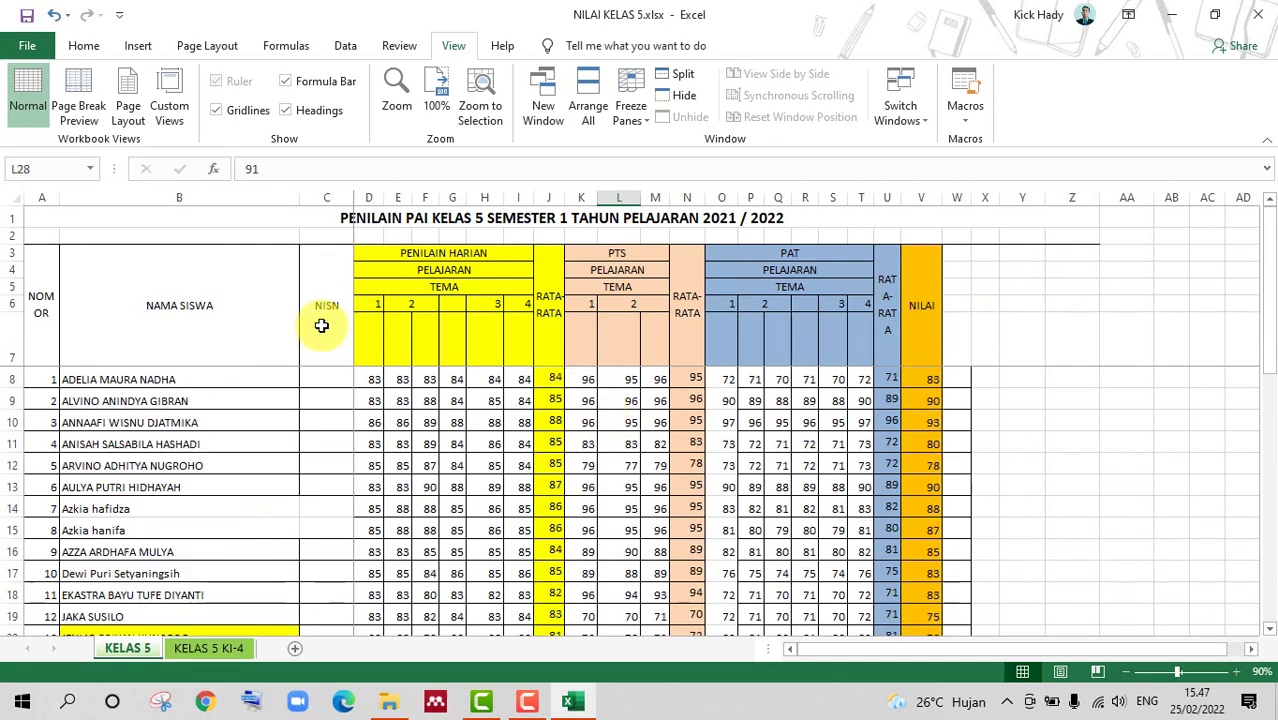
Return the sheet to Page Break Preview and bring up the Page Layout settings
{"action": "left_click", "coordinate": [85, 115]}
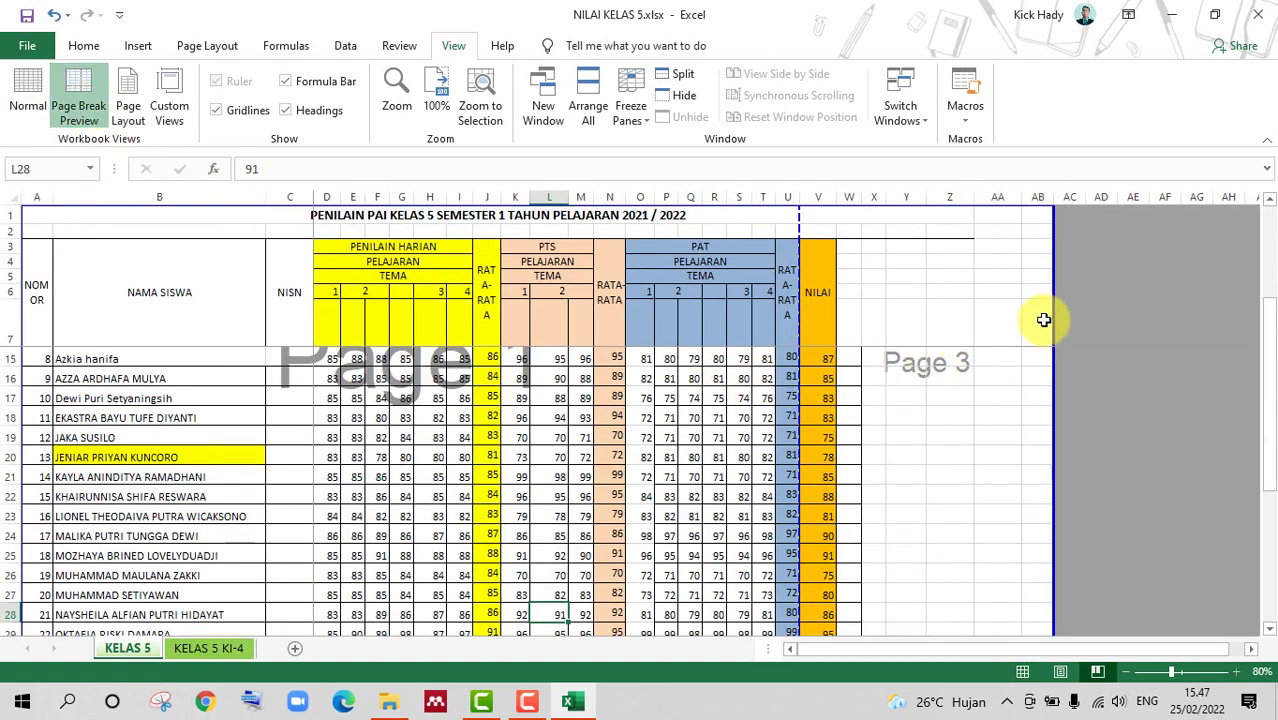
{"action": "scroll", "coordinate": [876, 330], "scroll_direction": "down", "scroll_amount": 2}
{"action": "scroll", "coordinate": [878, 337], "scroll_direction": "down", "scroll_amount": 1}
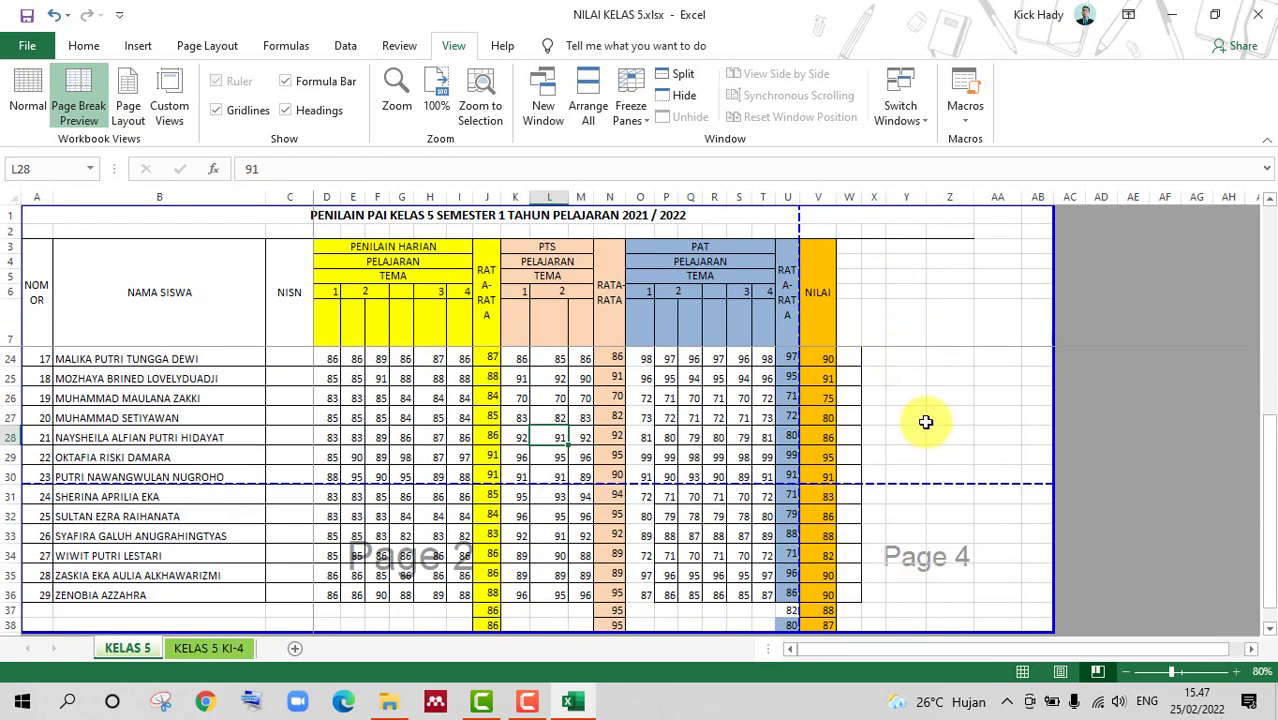
{"action": "scroll", "coordinate": [923, 428], "scroll_direction": "up", "scroll_amount": 2}
{"action": "scroll", "coordinate": [922, 425], "scroll_direction": "up", "scroll_amount": 3}
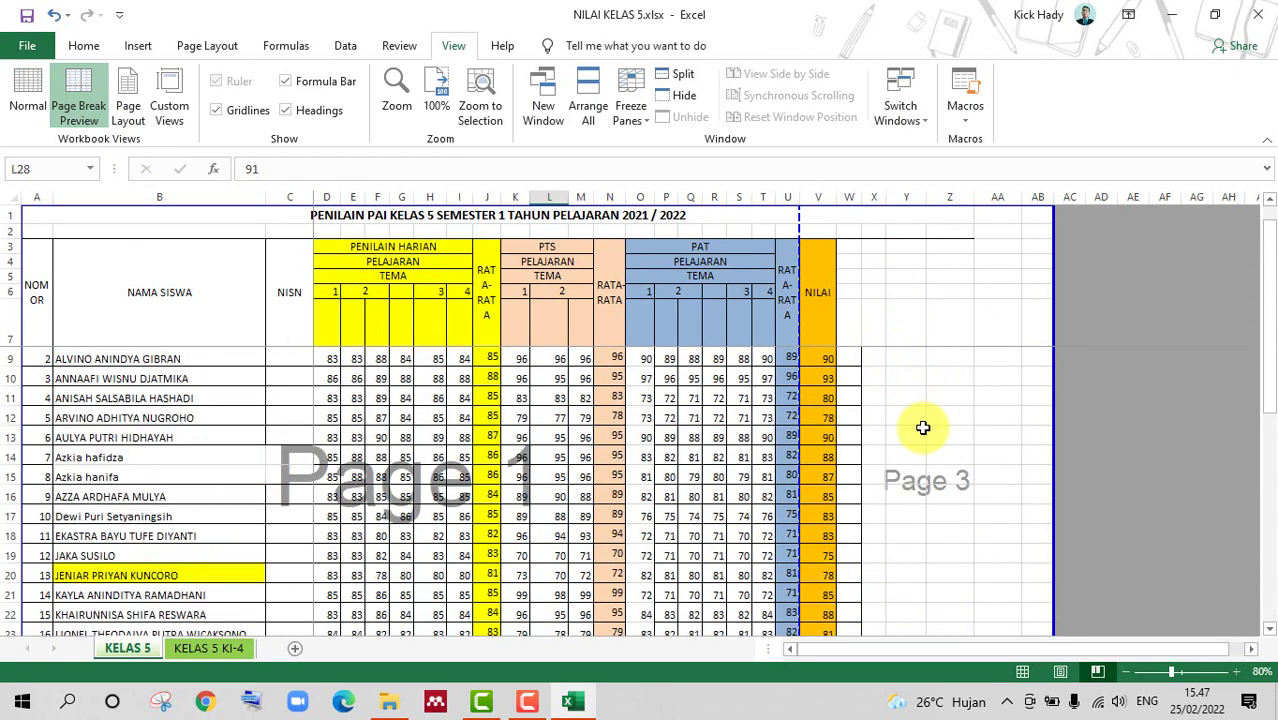
{"action": "scroll", "coordinate": [922, 425], "scroll_direction": "up", "scroll_amount": 1}
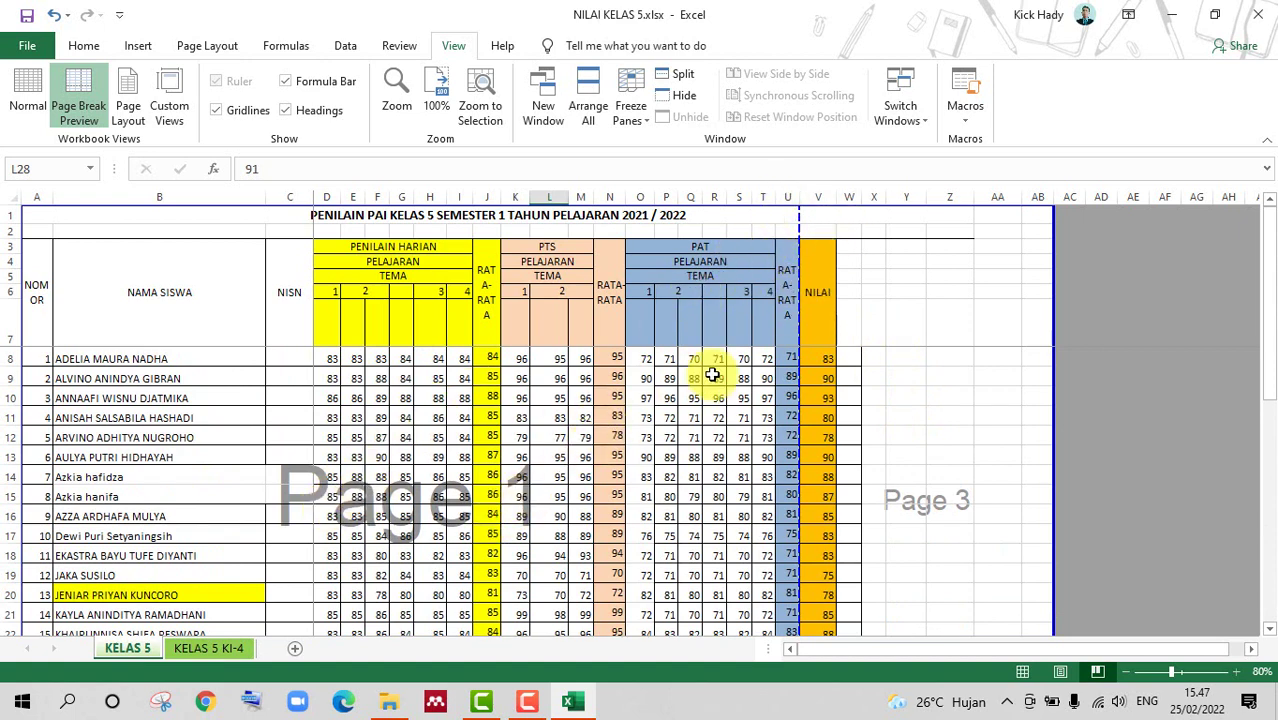
{"action": "scroll", "coordinate": [841, 443], "scroll_direction": "down", "scroll_amount": 4}
{"action": "scroll", "coordinate": [662, 477], "scroll_direction": "down", "scroll_amount": 3}
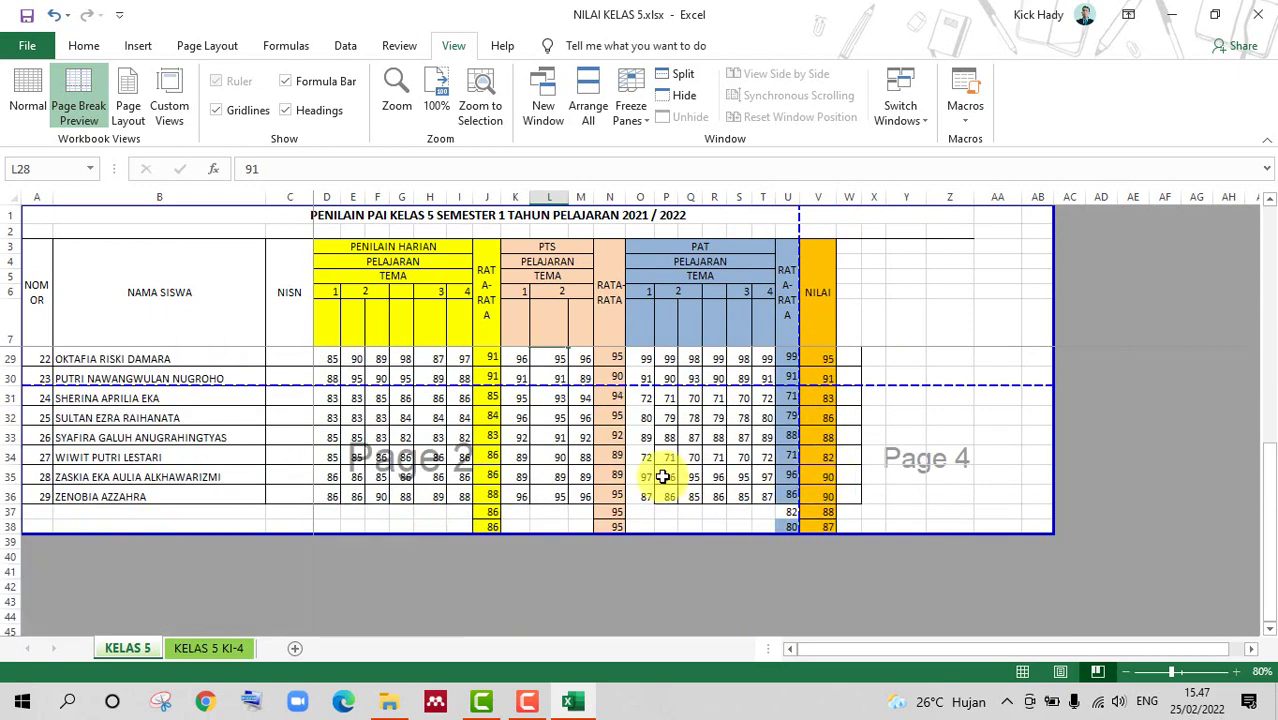
{"action": "scroll", "coordinate": [633, 345], "scroll_direction": "up", "scroll_amount": 4}
{"action": "scroll", "coordinate": [585, 334], "scroll_direction": "up", "scroll_amount": 3}
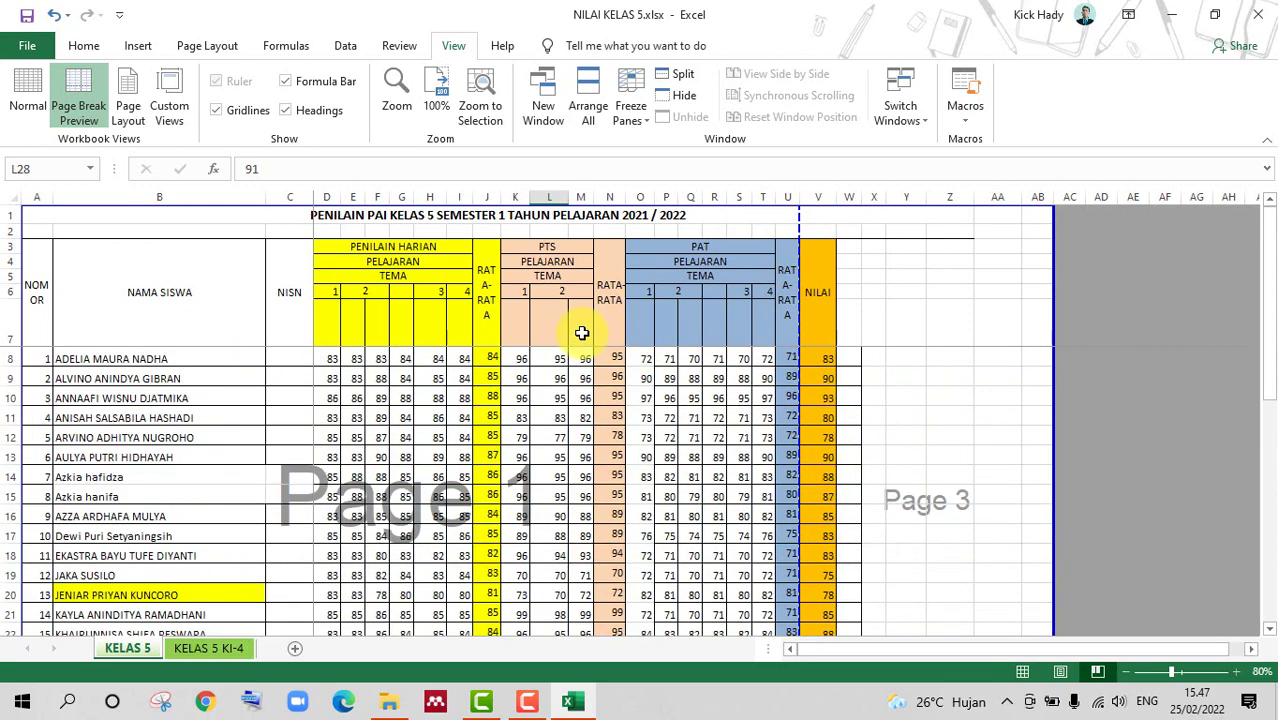
{"action": "left_click", "coordinate": [427, 391]}
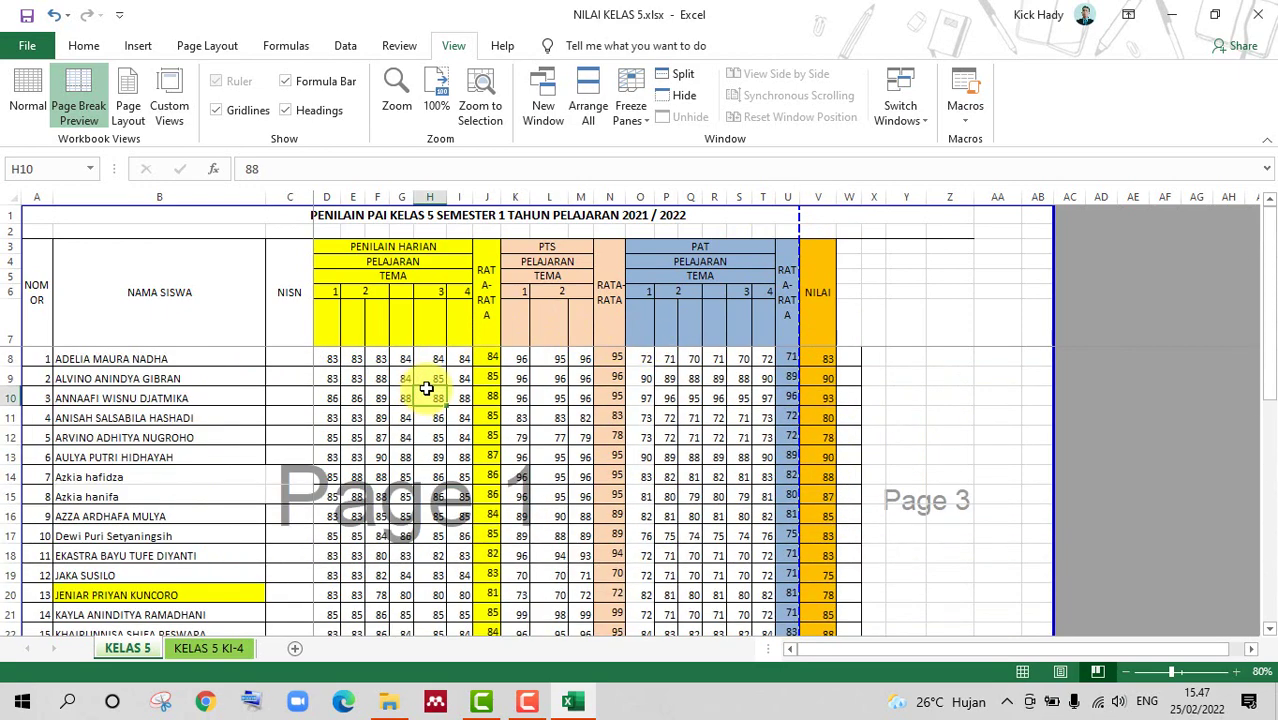
{"action": "left_click", "coordinate": [210, 47]}
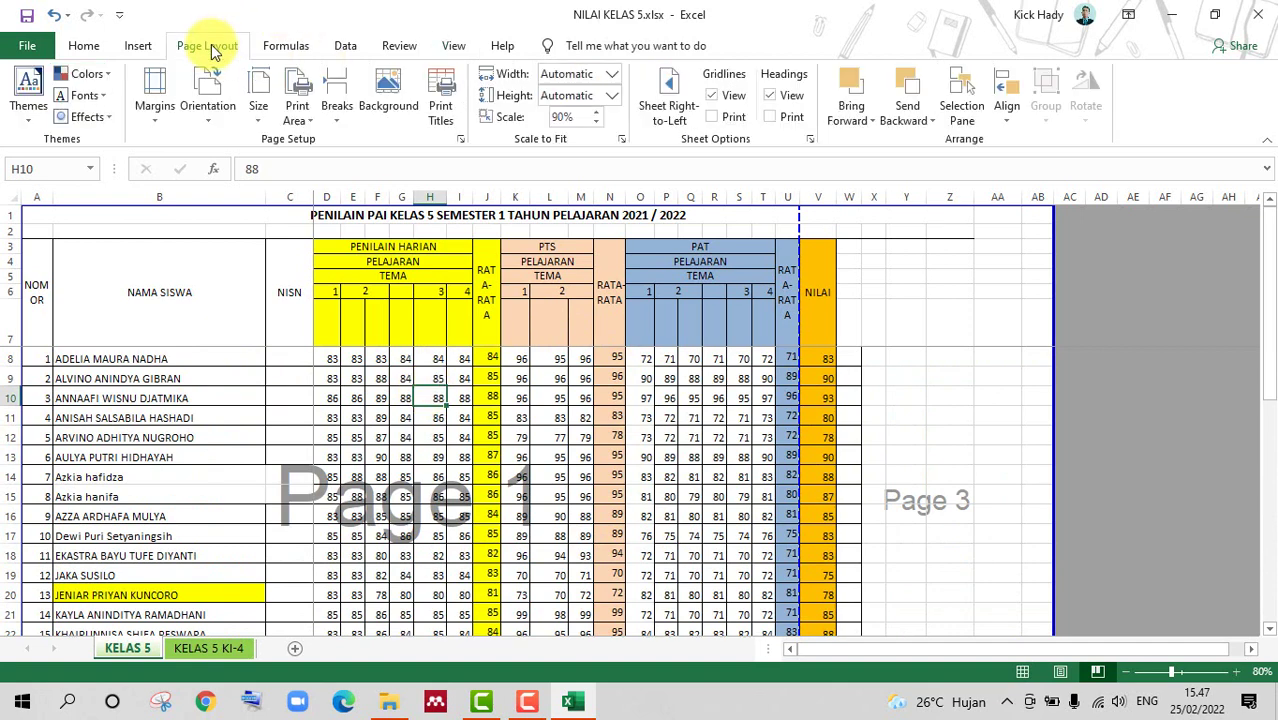
Open the Page Setup dialog through More Paper Sizes in the Size list
{"action": "left_click", "coordinate": [259, 112]}
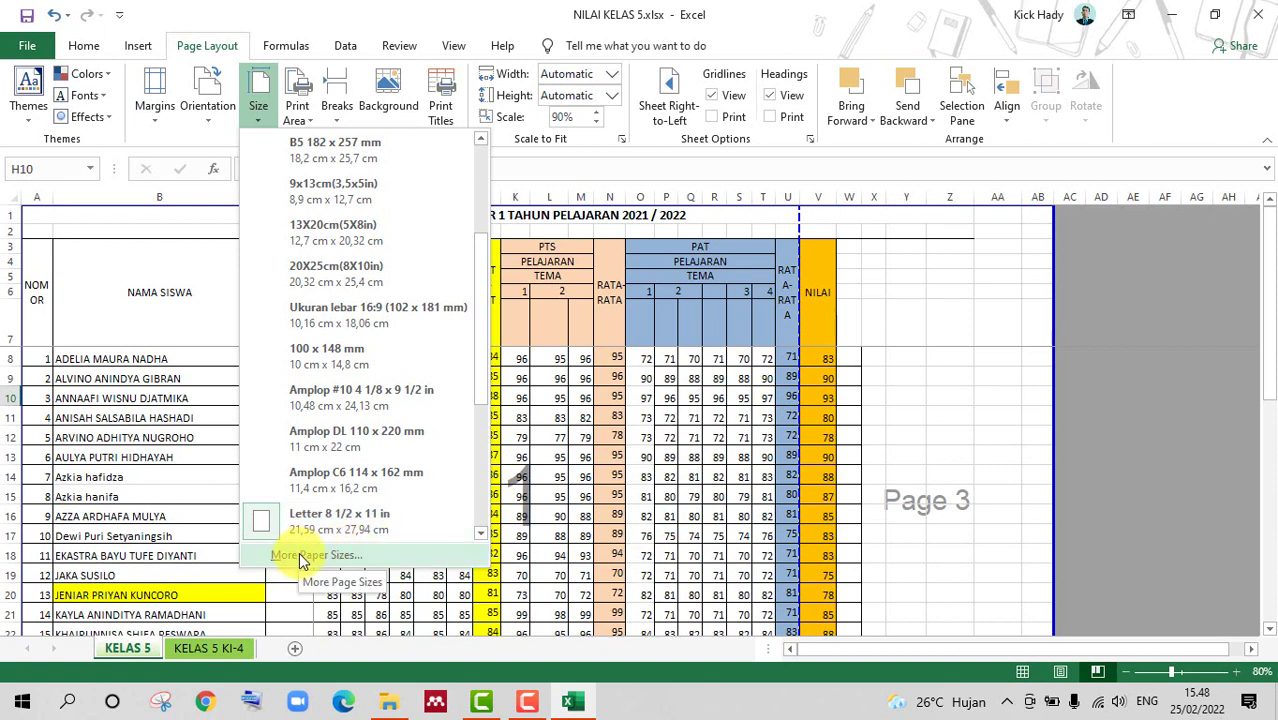
{"action": "left_click", "coordinate": [299, 553]}
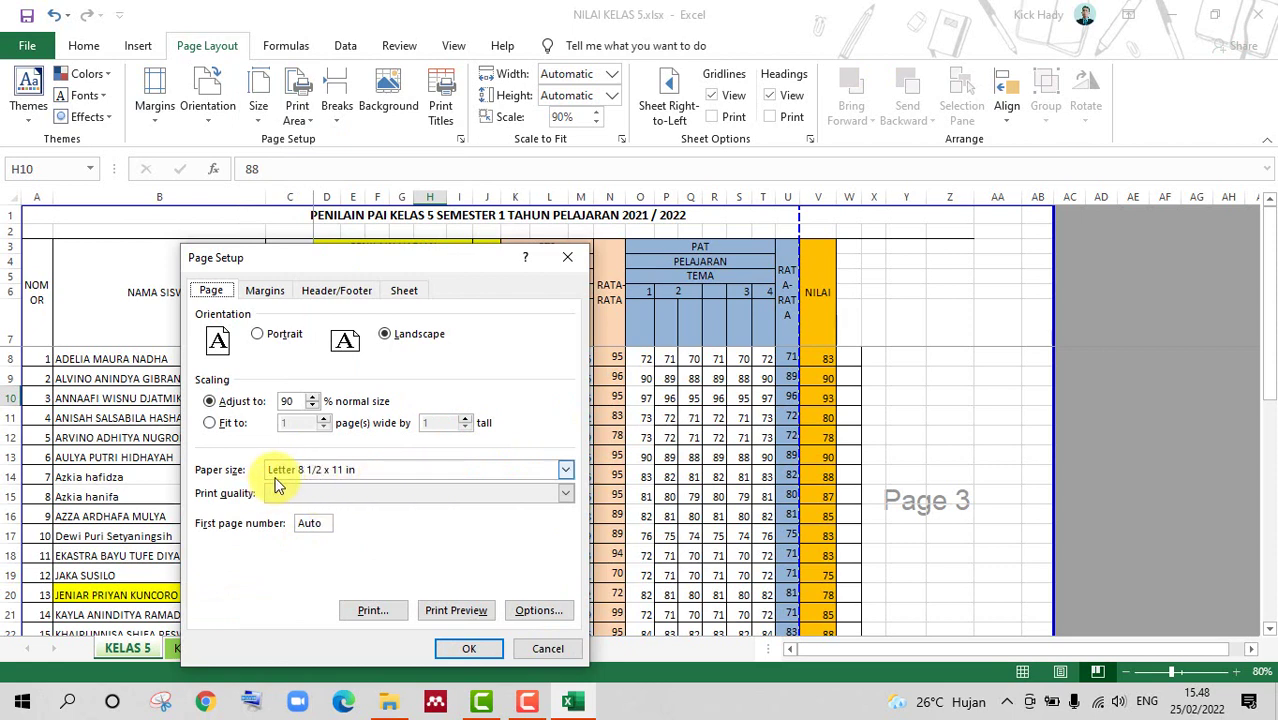
Pick f4 as the paper size and open the EPSON L310 printer properties
{"action": "left_click", "coordinate": [566, 473]}
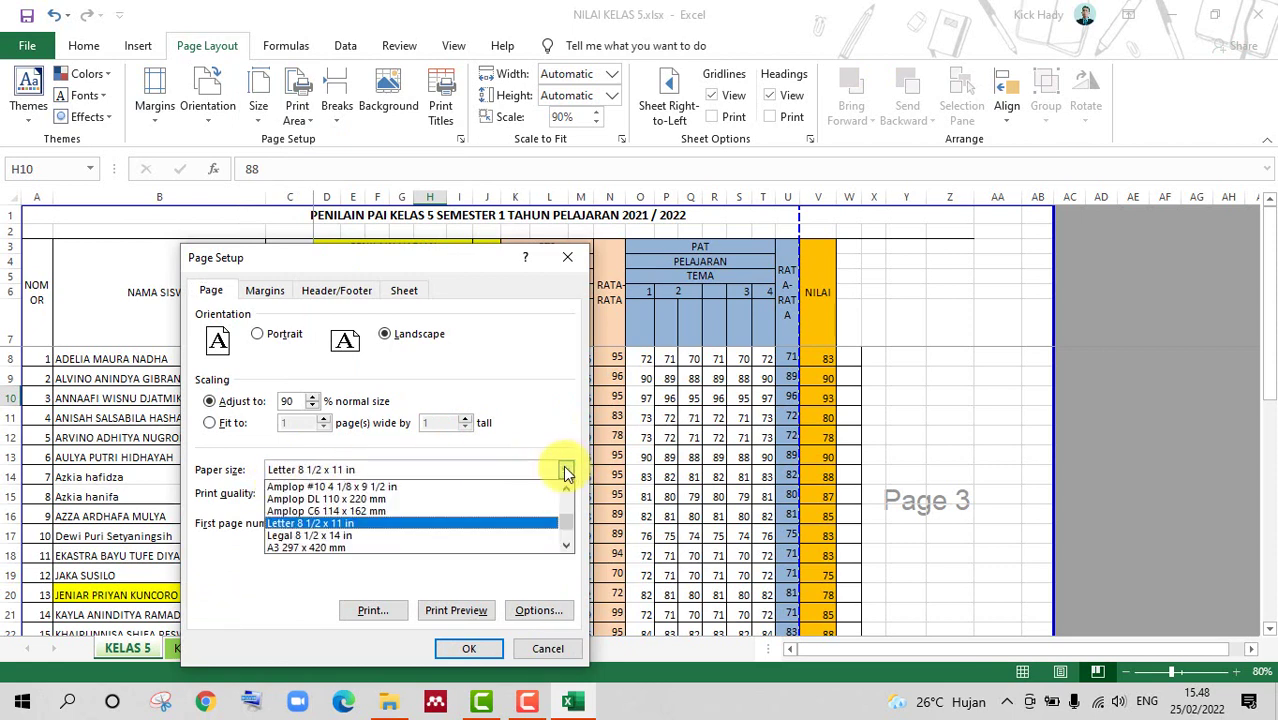
{"action": "scroll", "coordinate": [560, 535], "scroll_direction": "down", "scroll_amount": 2}
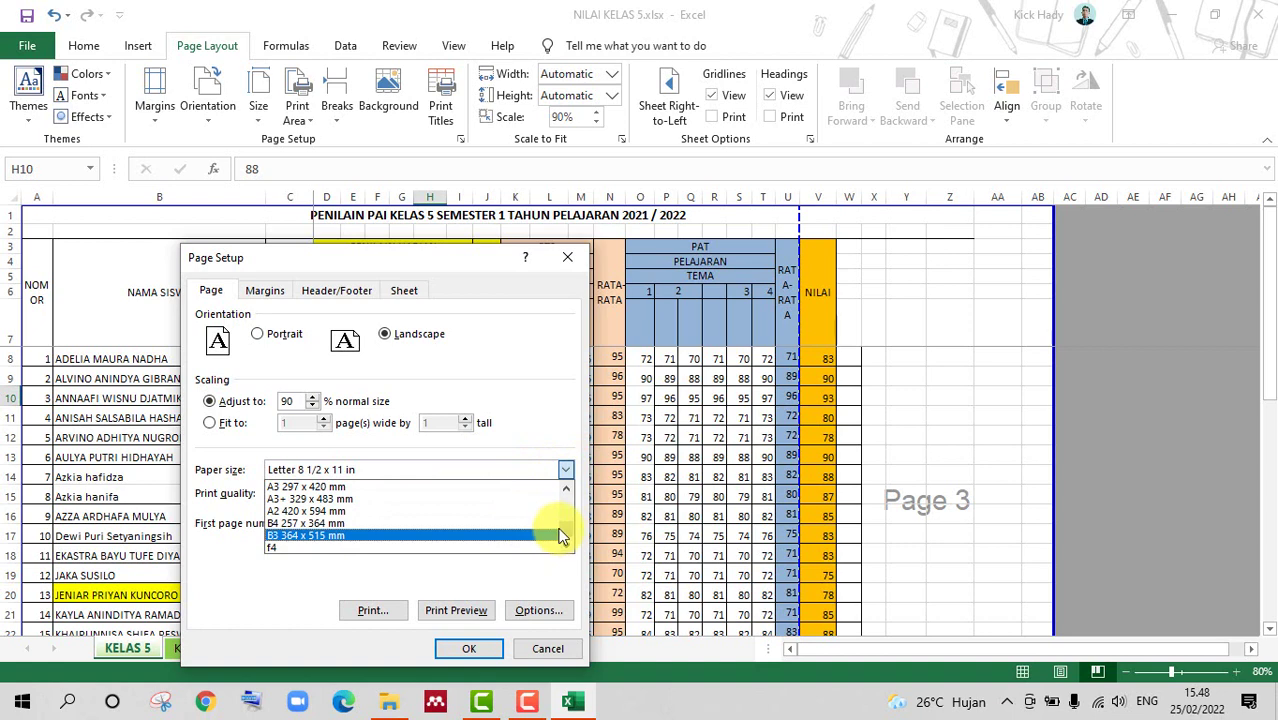
{"action": "left_click", "coordinate": [317, 546]}
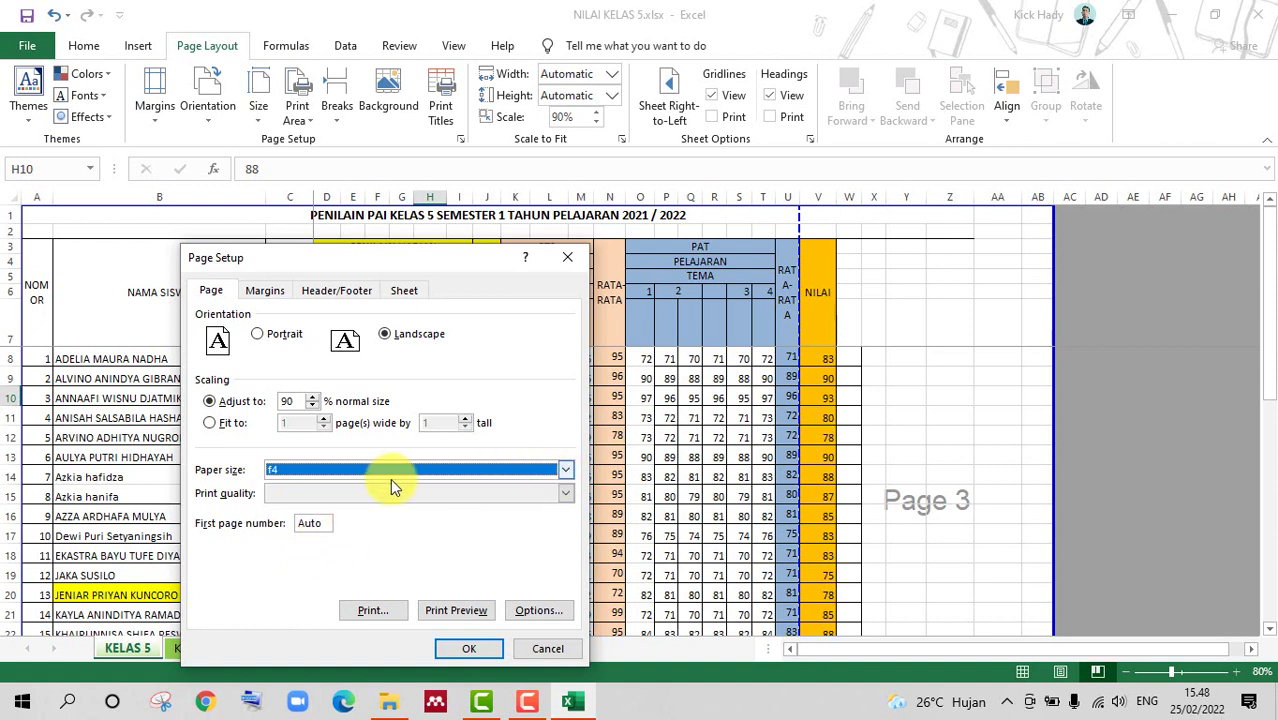
{"action": "left_click", "coordinate": [566, 470]}
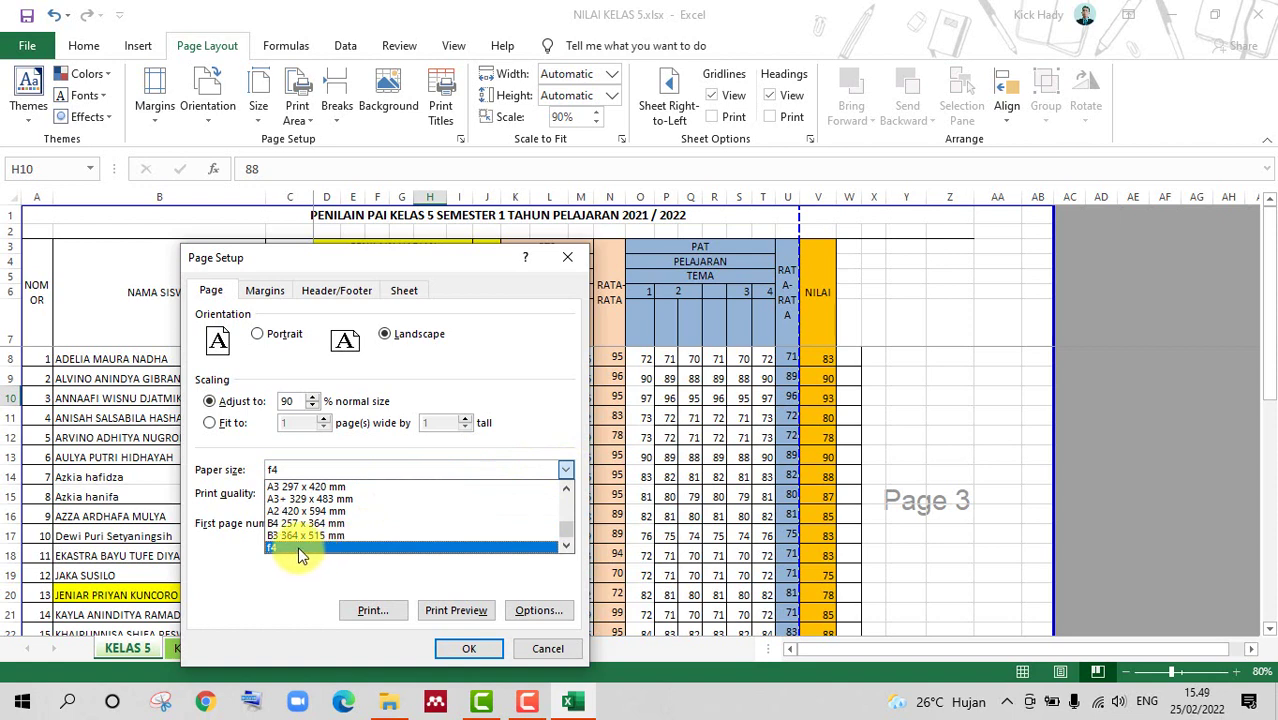
{"action": "left_click", "coordinate": [283, 578]}
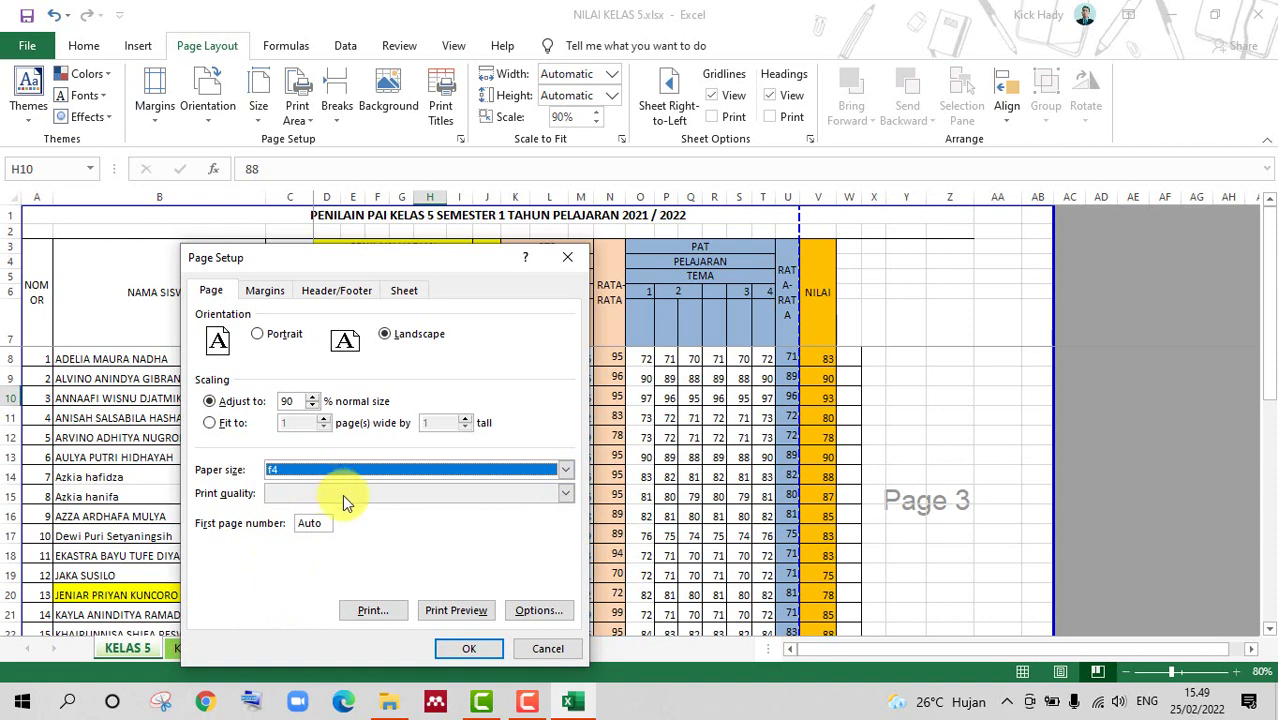
{"action": "left_click", "coordinate": [538, 611]}
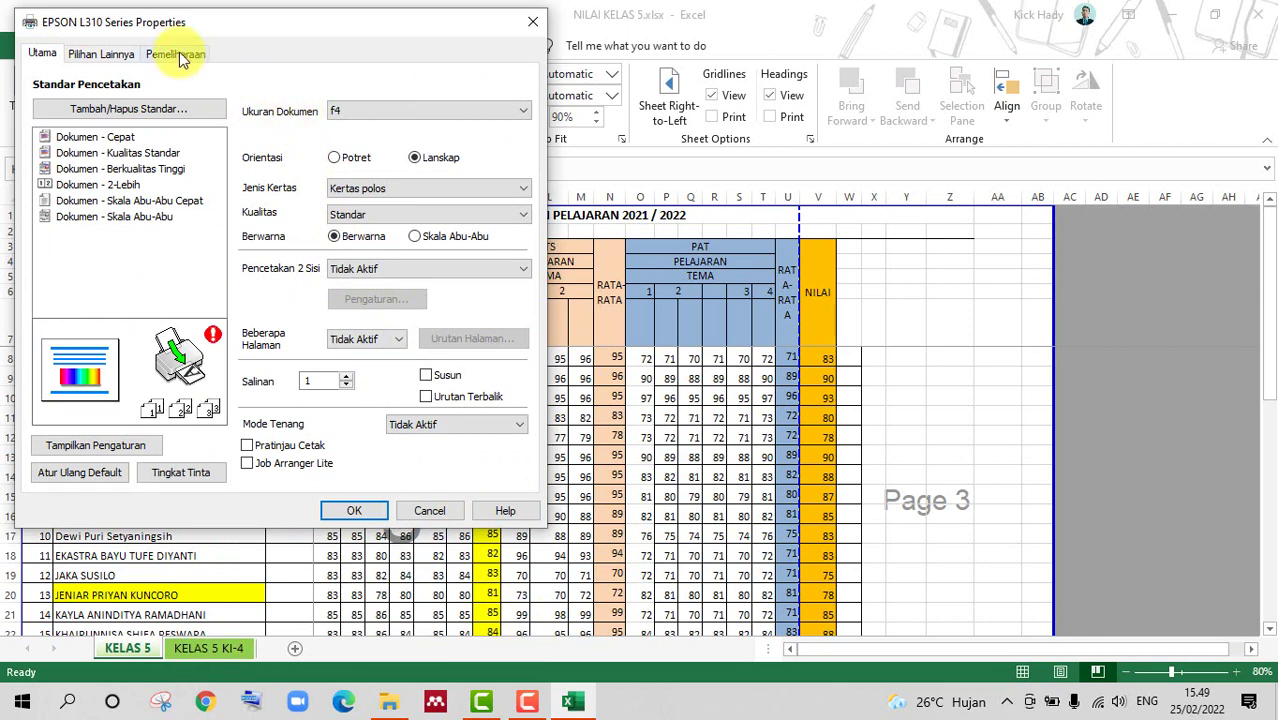
Reopen the EPSON printer properties and expand the Ukuran Dokumen size list
{"action": "left_click", "coordinate": [532, 21]}
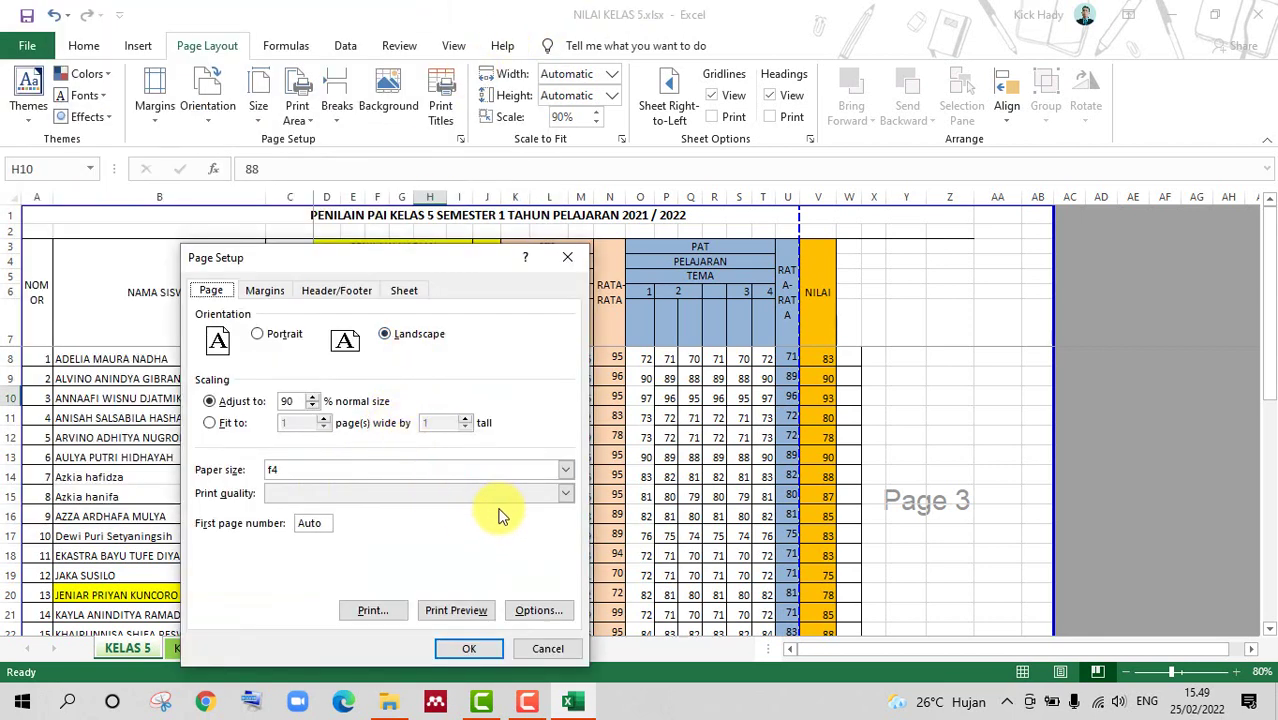
{"action": "left_click", "coordinate": [538, 611]}
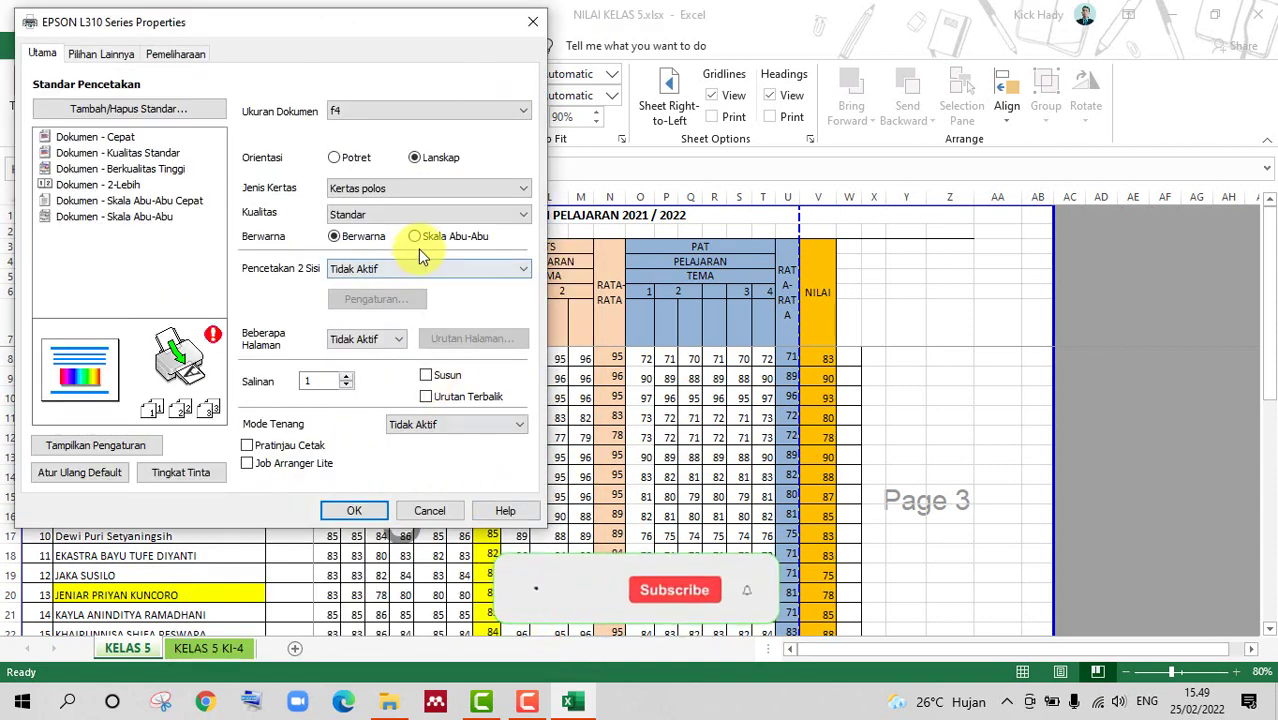
{"action": "left_click", "coordinate": [451, 110]}
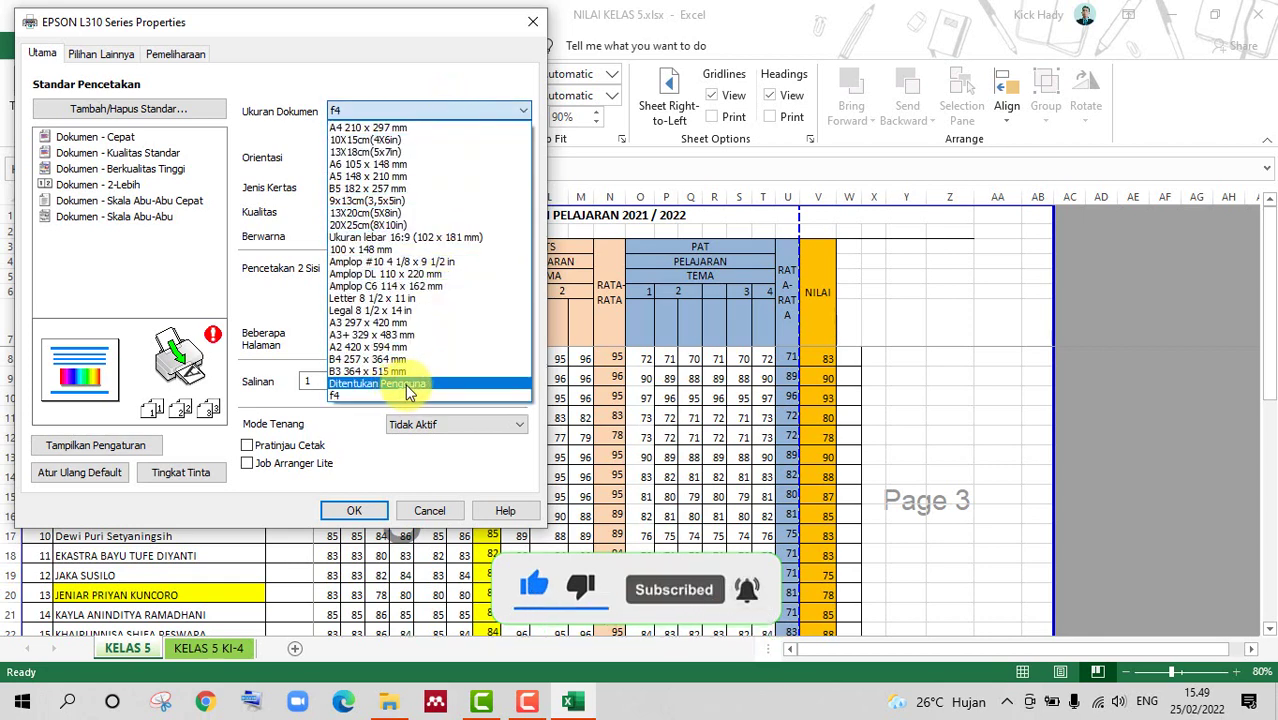
Define a user-defined 215.9 × 330 mm paper size in millimetres for the EPSON printer
{"action": "left_click", "coordinate": [451, 384]}
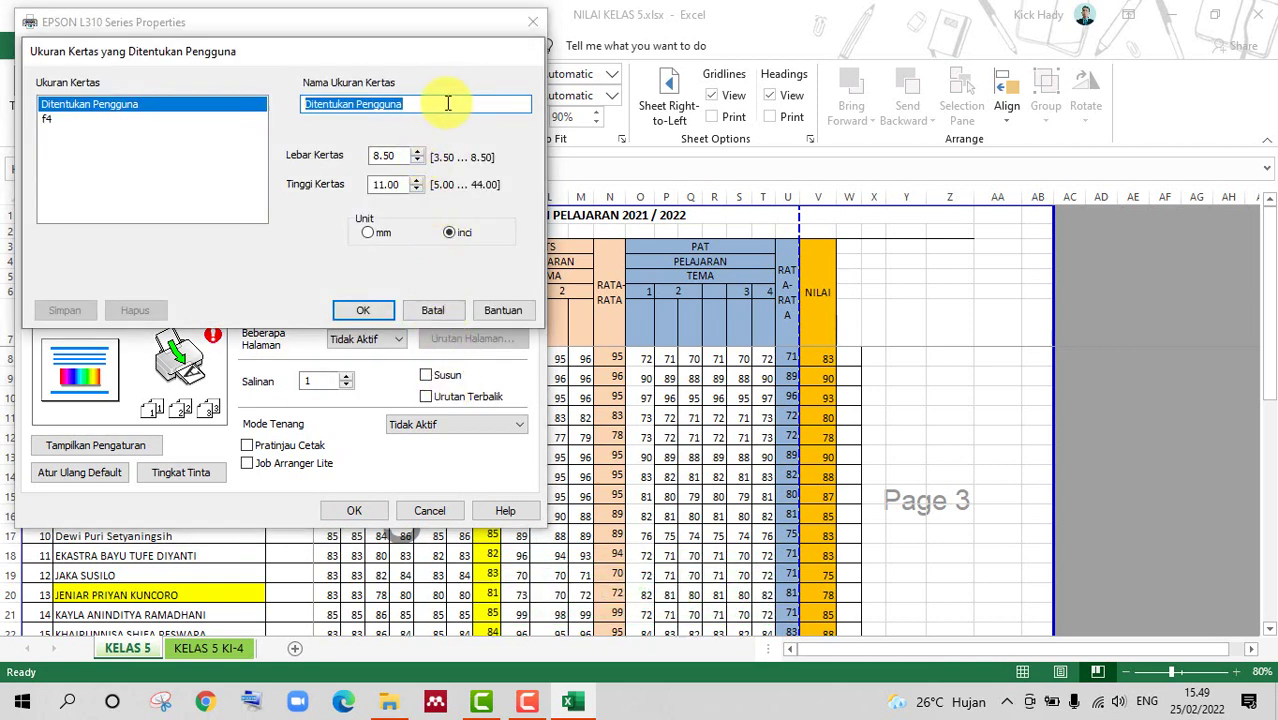
{"action": "left_click", "coordinate": [368, 233]}
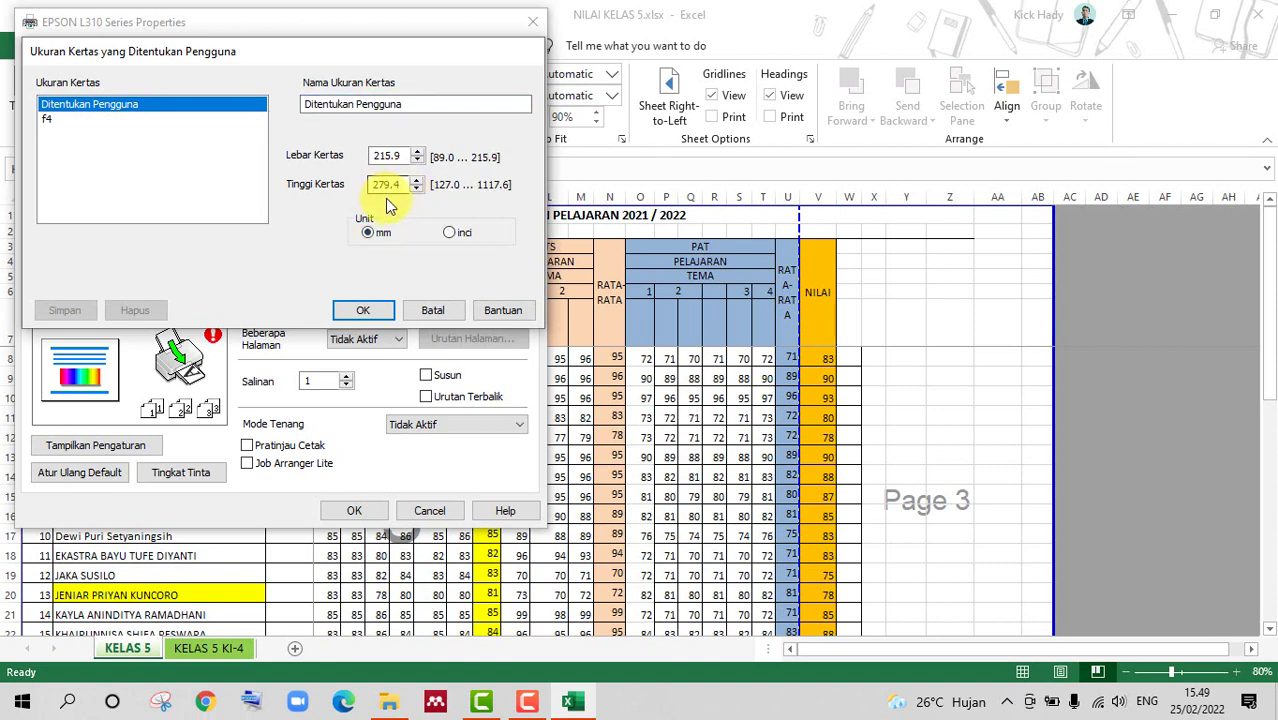
{"action": "left_click_drag", "start_coordinate": [403, 184], "coordinate": [369, 181]}
{"action": "type", "text": "330"}
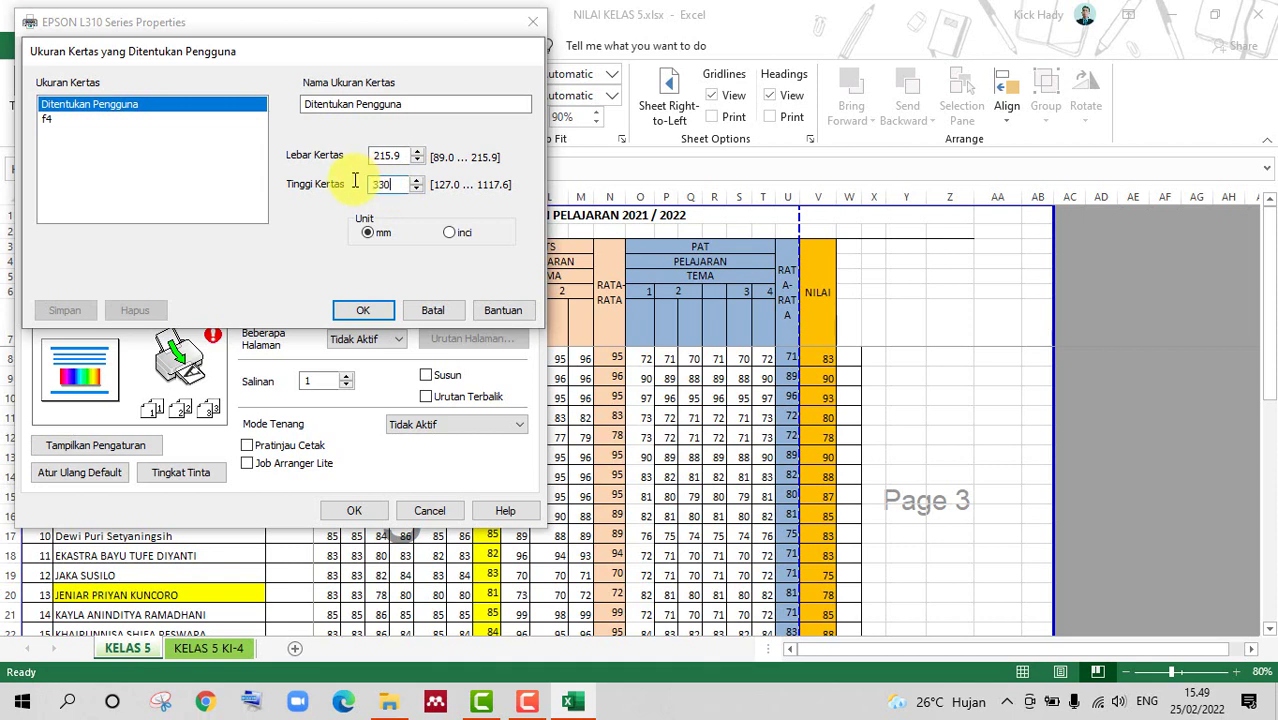
{"action": "left_click", "coordinate": [378, 313]}
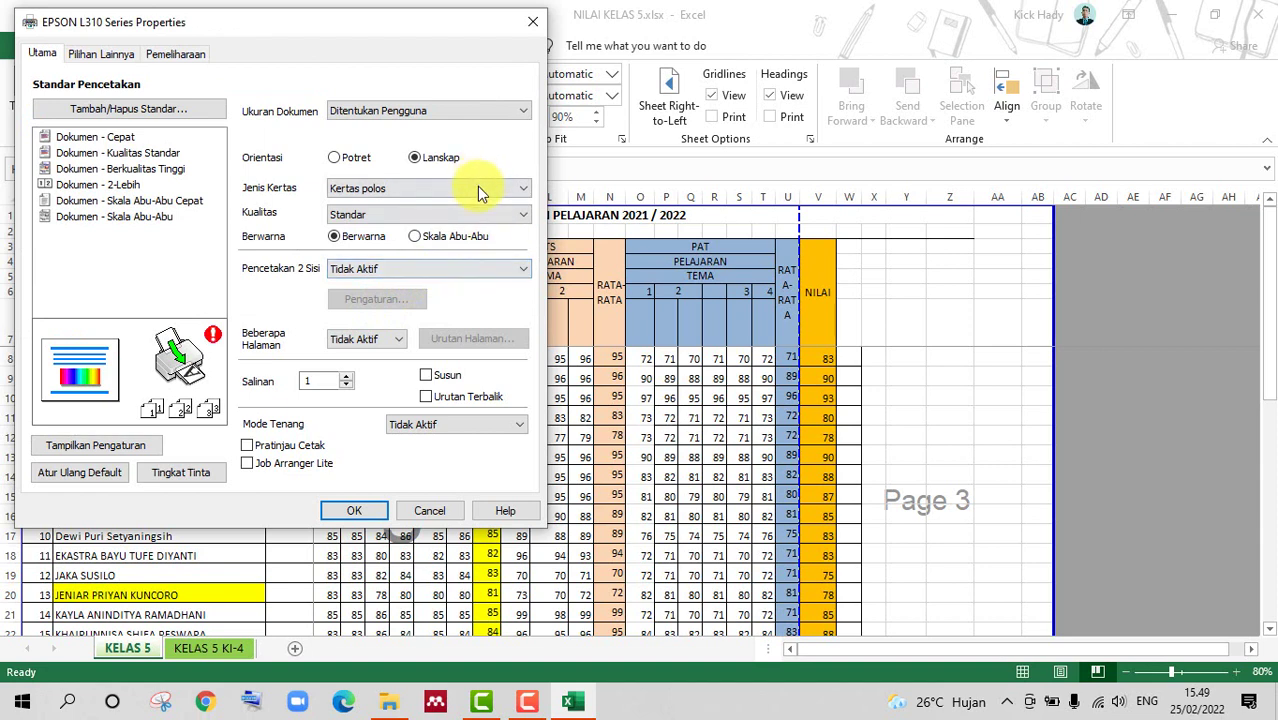
{"action": "left_click", "coordinate": [354, 513]}
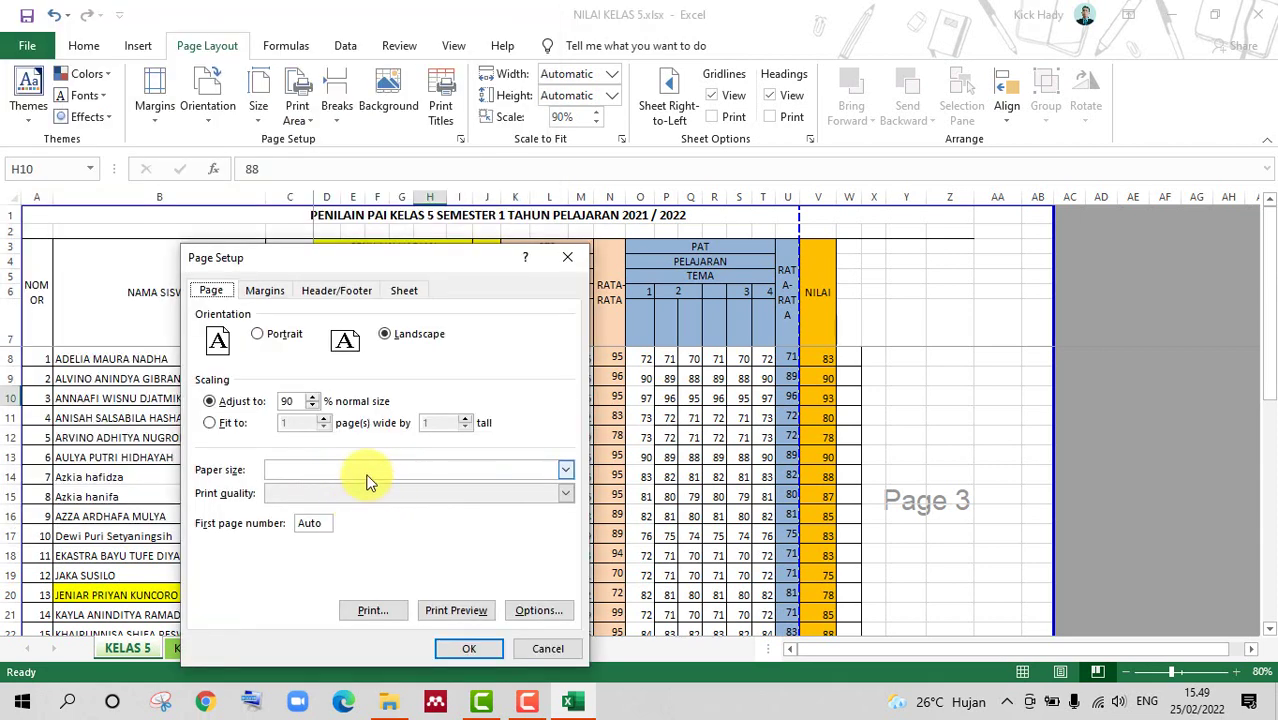
Select f4 as the paper size again and confirm Page Setup
{"action": "left_click", "coordinate": [450, 652]}
{"action": "left_click", "coordinate": [565, 470]}
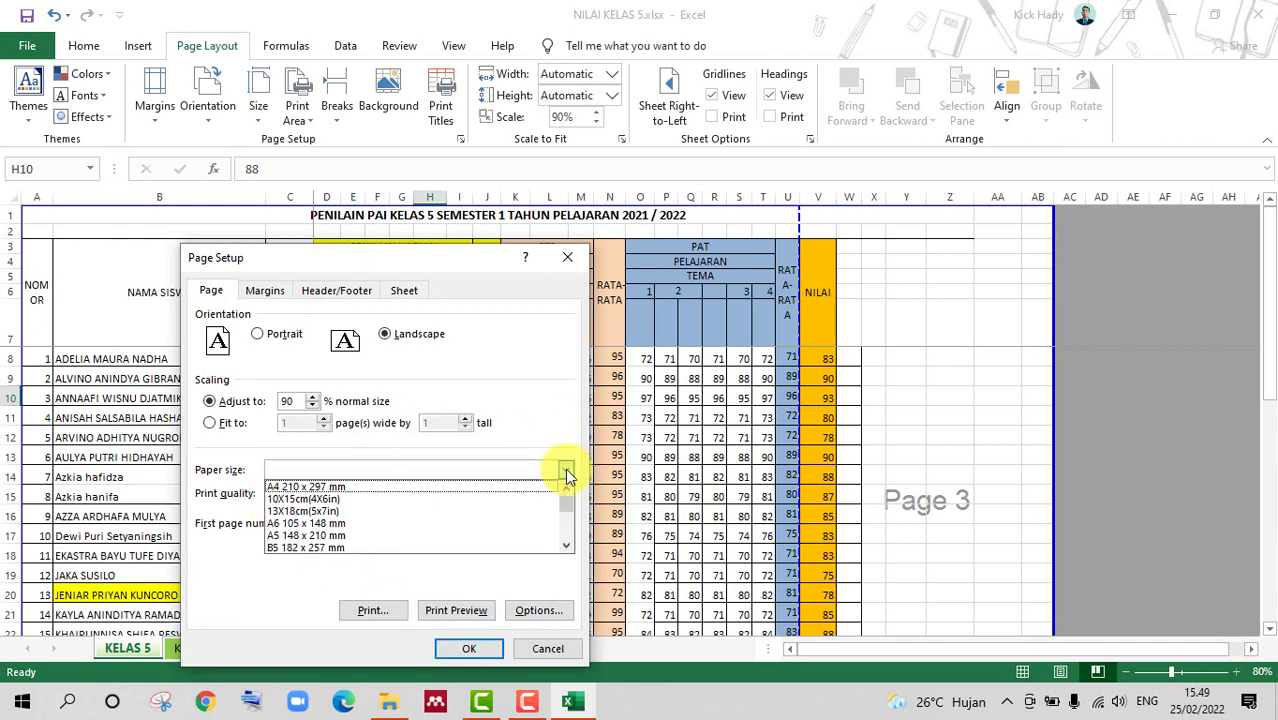
{"action": "scroll", "coordinate": [458, 515], "scroll_direction": "down", "scroll_amount": 6}
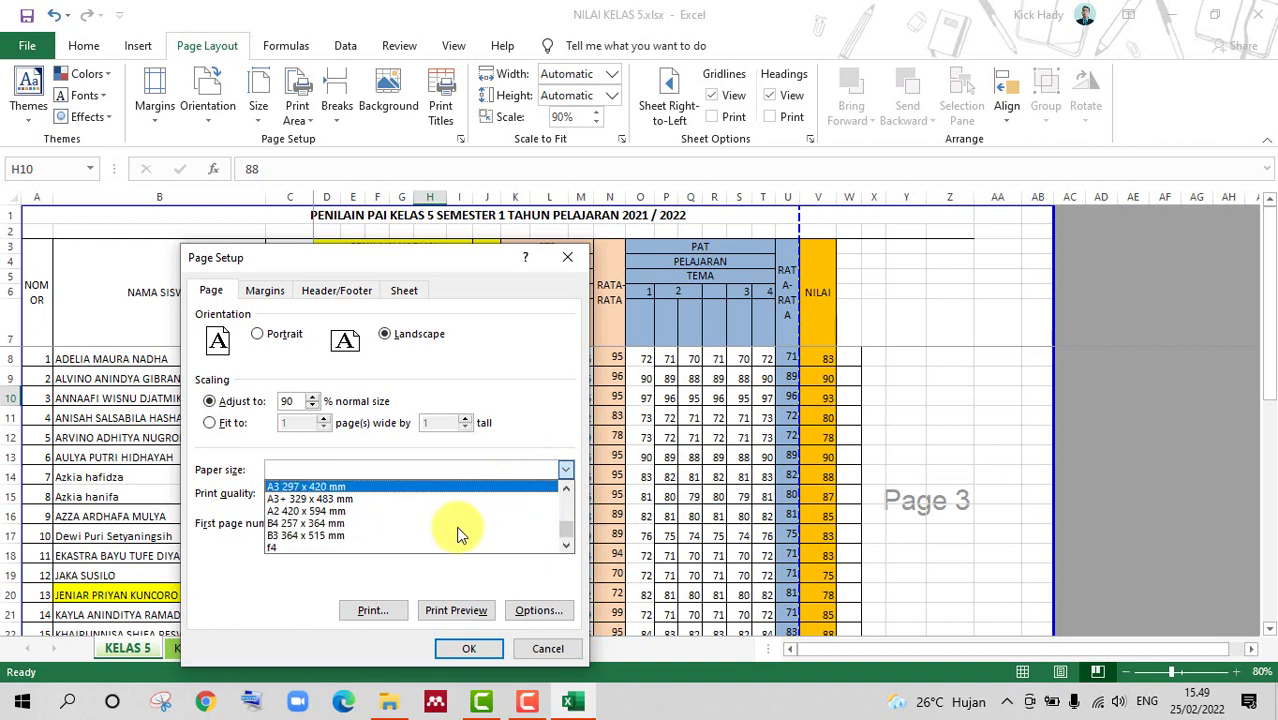
{"action": "left_click", "coordinate": [428, 548]}
{"action": "left_click", "coordinate": [458, 647]}
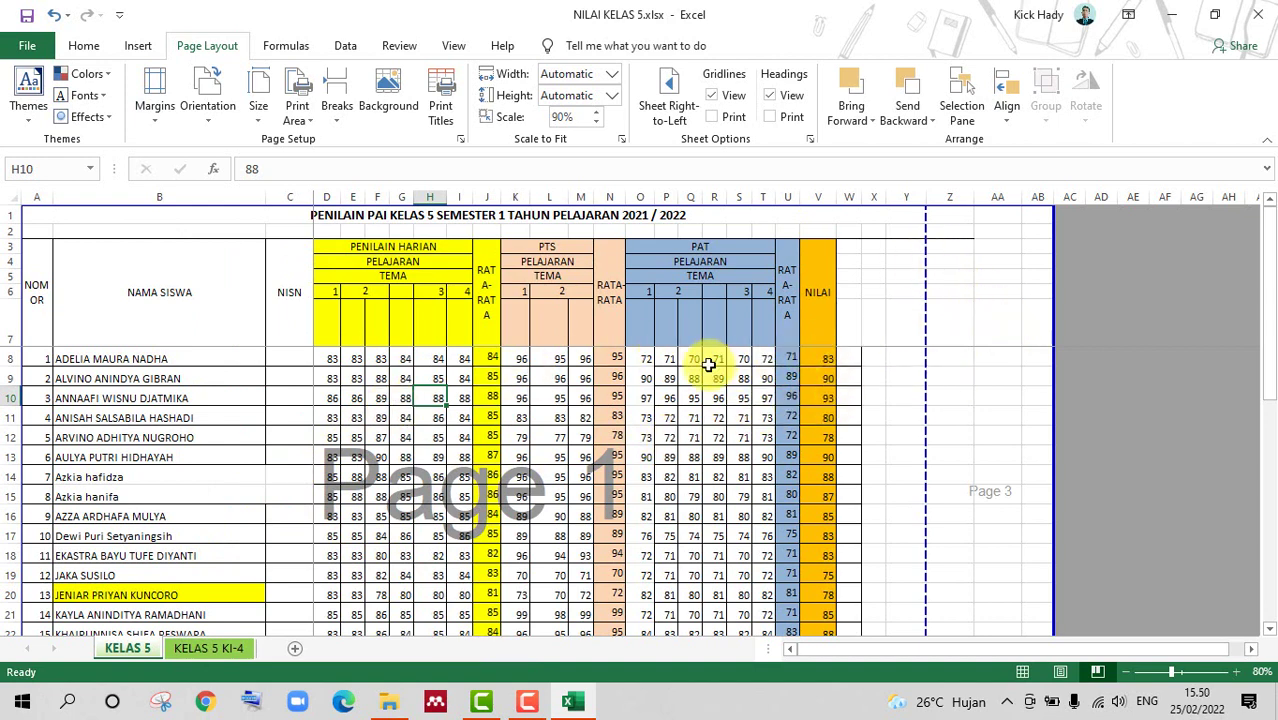
Drag the page break and print-area border so printing ends at NILAI column V
{"action": "scroll", "coordinate": [700, 370], "scroll_direction": "down", "scroll_amount": 7}
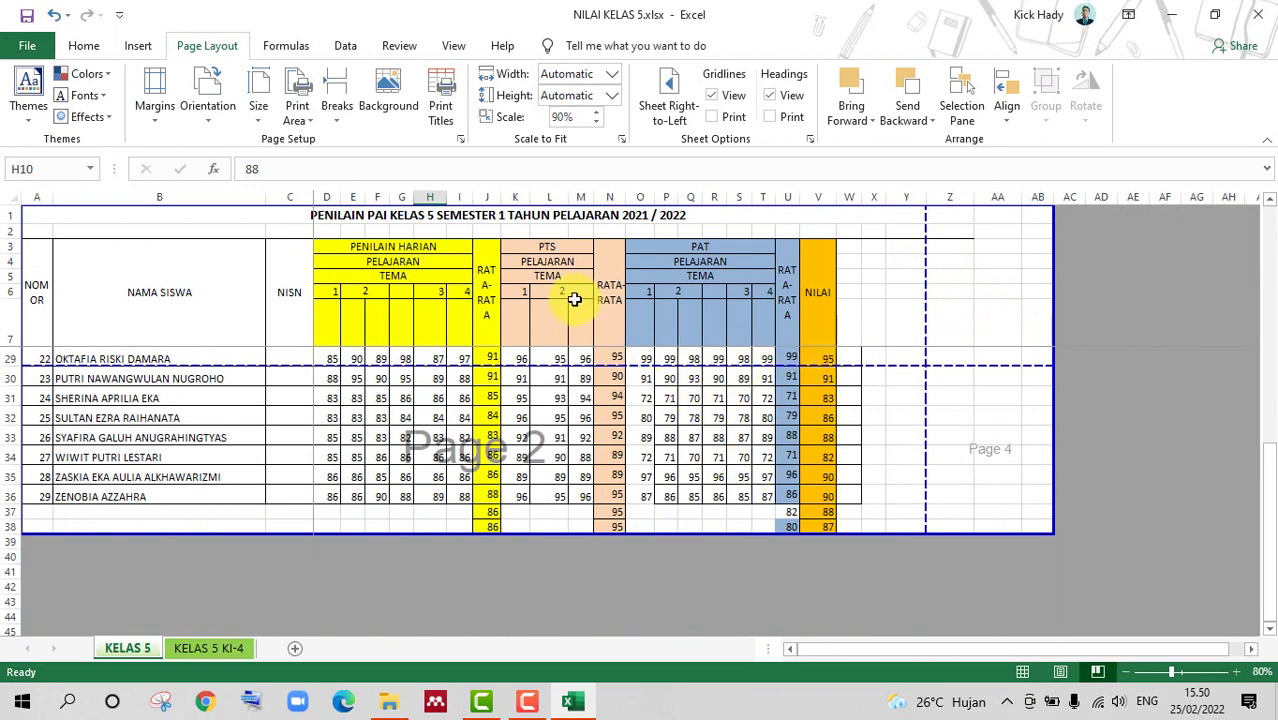
{"action": "scroll", "coordinate": [978, 377], "scroll_direction": "up", "scroll_amount": 7}
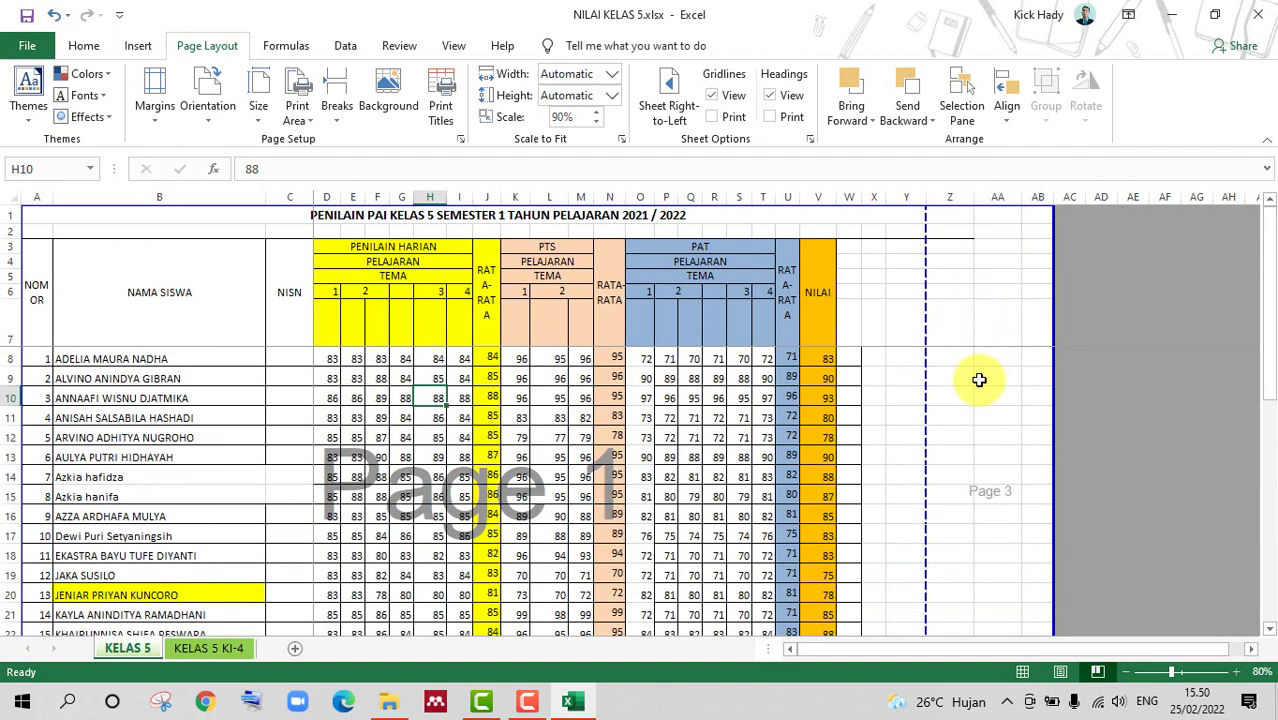
{"action": "left_click_drag", "start_coordinate": [926, 263], "coordinate": [836, 280]}
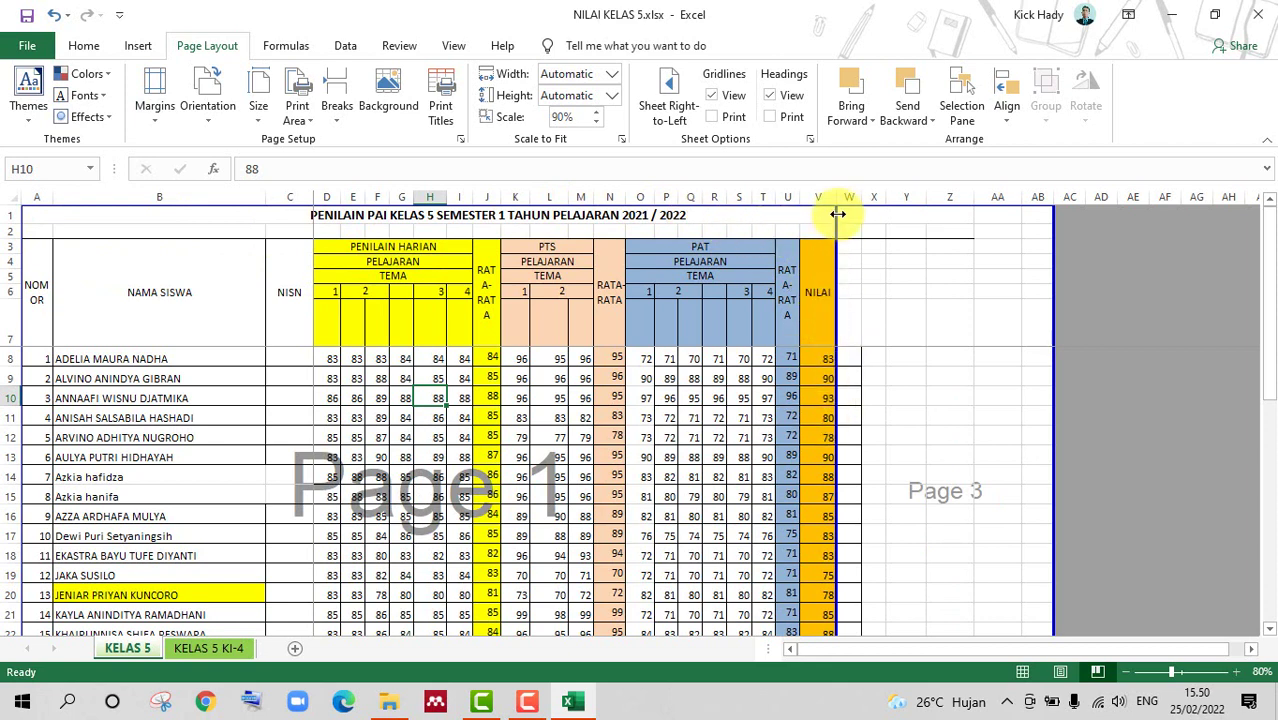
{"action": "left_click_drag", "start_coordinate": [839, 210], "coordinate": [800, 214]}
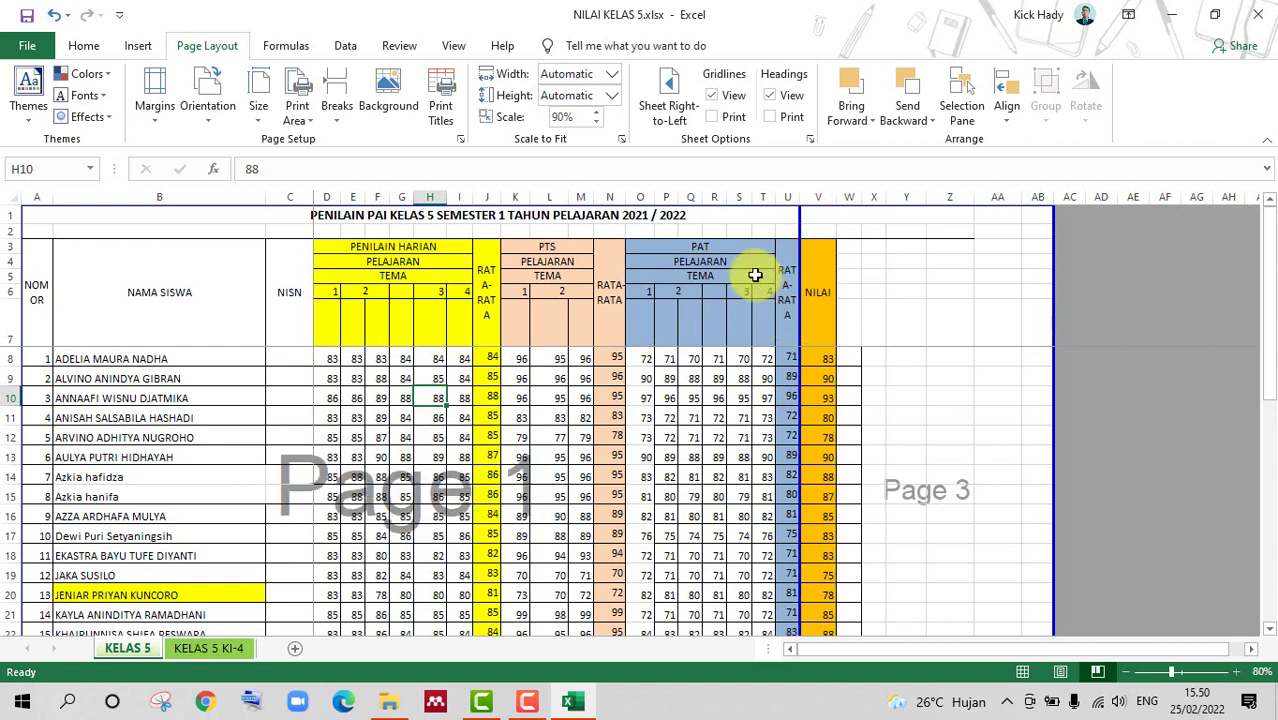
{"action": "scroll", "coordinate": [792, 245], "scroll_direction": "down", "scroll_amount": 1}
{"action": "scroll", "coordinate": [790, 260], "scroll_direction": "down", "scroll_amount": 5}
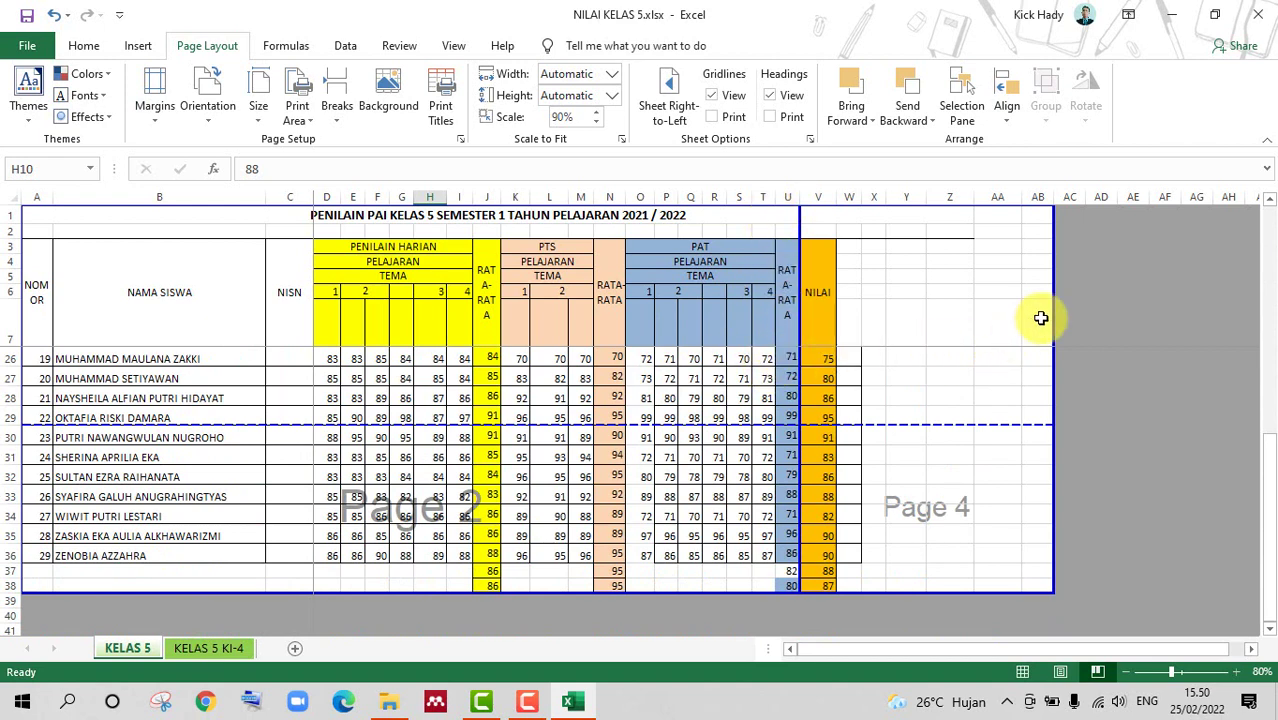
{"action": "scroll", "coordinate": [1036, 320], "scroll_direction": "up", "scroll_amount": 5}
{"action": "scroll", "coordinate": [1036, 320], "scroll_direction": "up", "scroll_amount": 1}
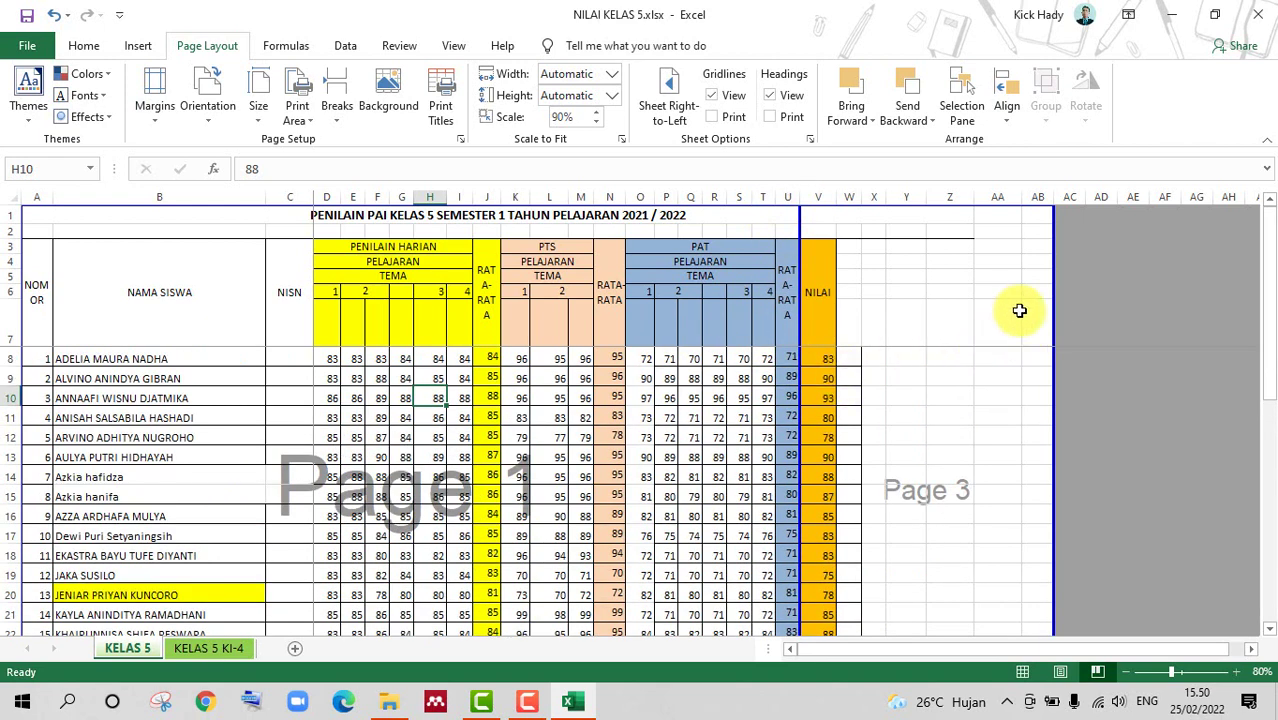
{"action": "left_click_drag", "start_coordinate": [1052, 286], "coordinate": [804, 303]}
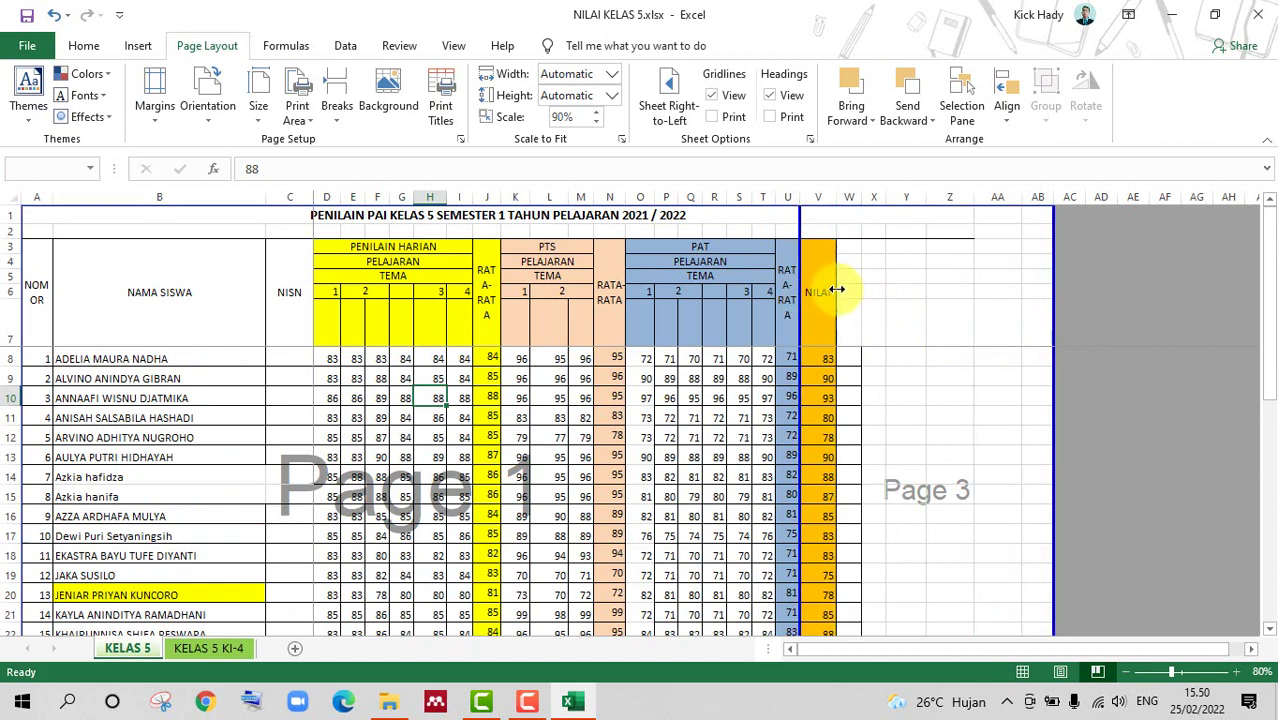
{"action": "left_click_drag", "start_coordinate": [804, 303], "coordinate": [836, 290]}
{"action": "left_click_drag", "start_coordinate": [796, 231], "coordinate": [836, 226]}
{"action": "scroll", "coordinate": [727, 351], "scroll_direction": "down", "scroll_amount": 7}
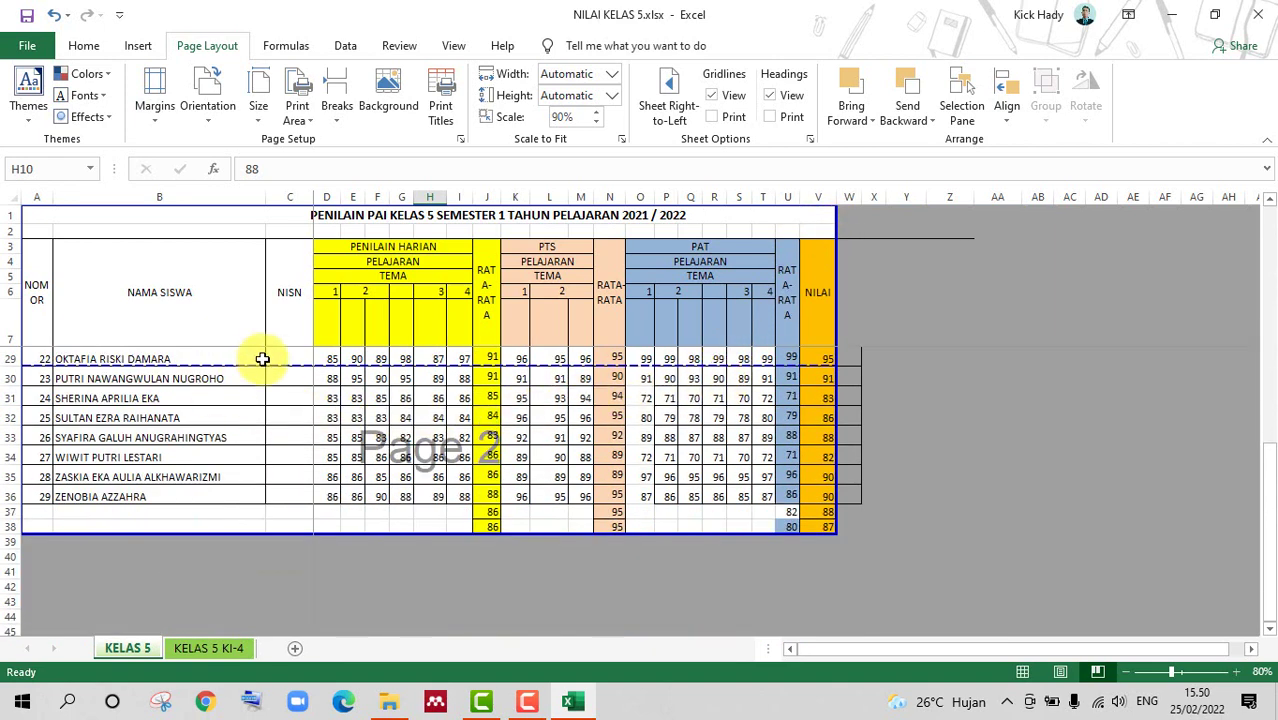
Extend the page break to row 36, drop rows 37–38, and preview the printout
{"action": "left_click_drag", "start_coordinate": [267, 365], "coordinate": [264, 503]}
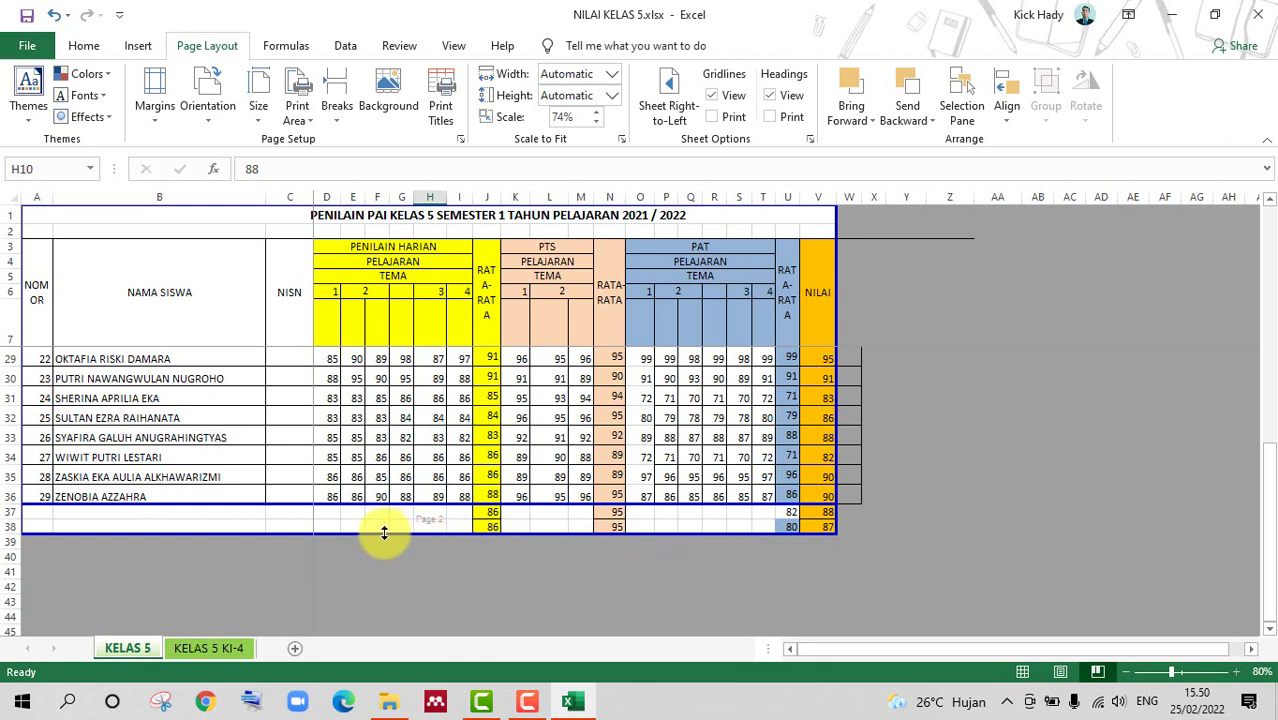
{"action": "left_click_drag", "start_coordinate": [384, 533], "coordinate": [385, 501]}
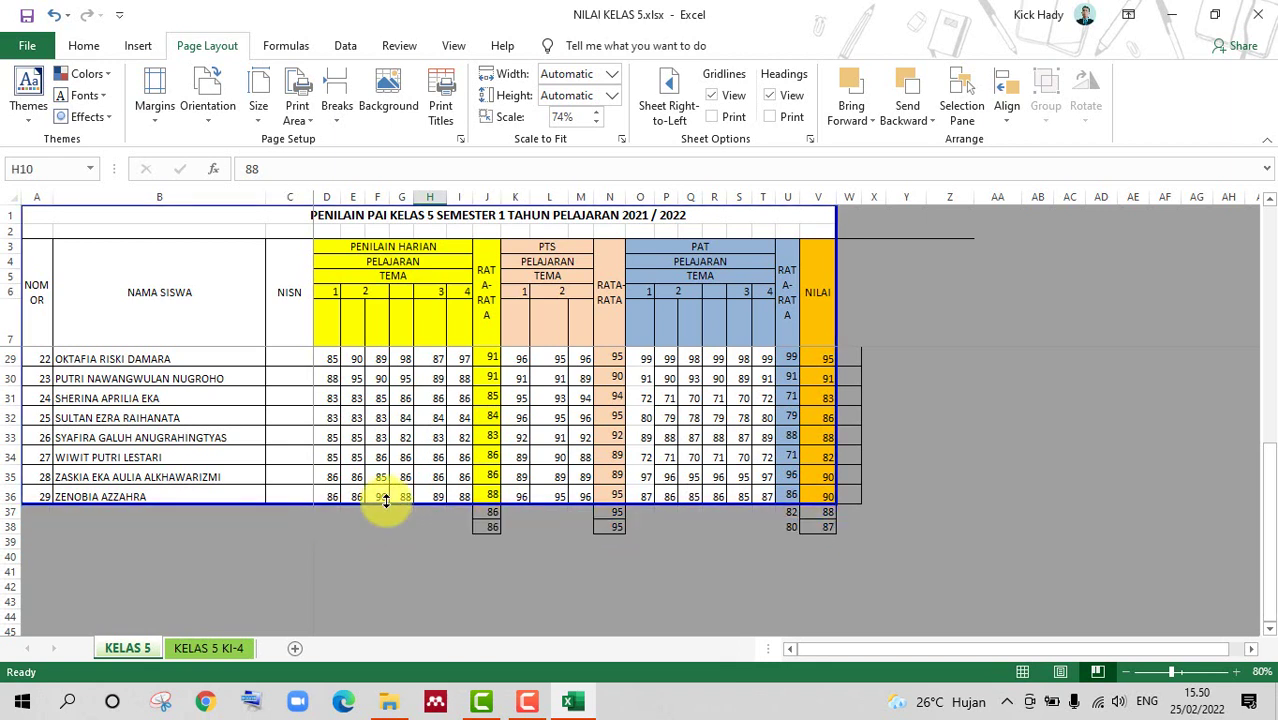
{"action": "scroll", "coordinate": [413, 408], "scroll_direction": "up", "scroll_amount": 7}
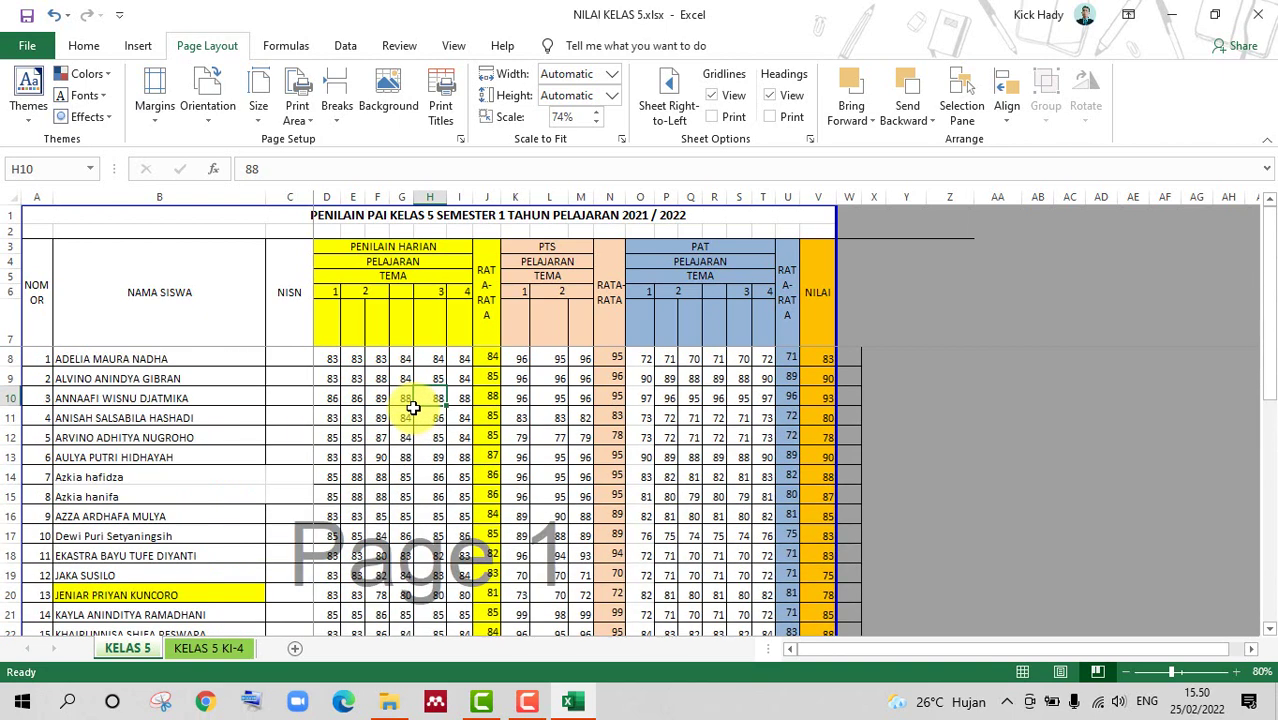
{"action": "left_click", "coordinate": [376, 393]}
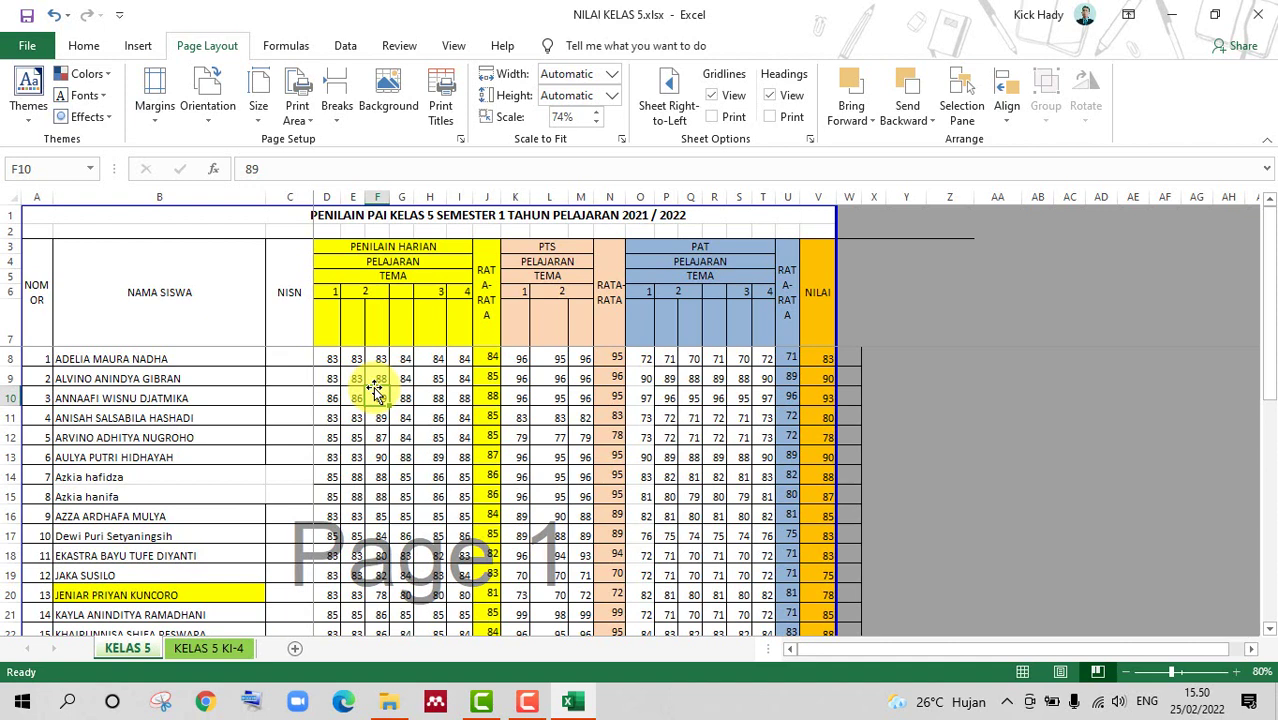
{"action": "key", "text": "ctrl+p"}
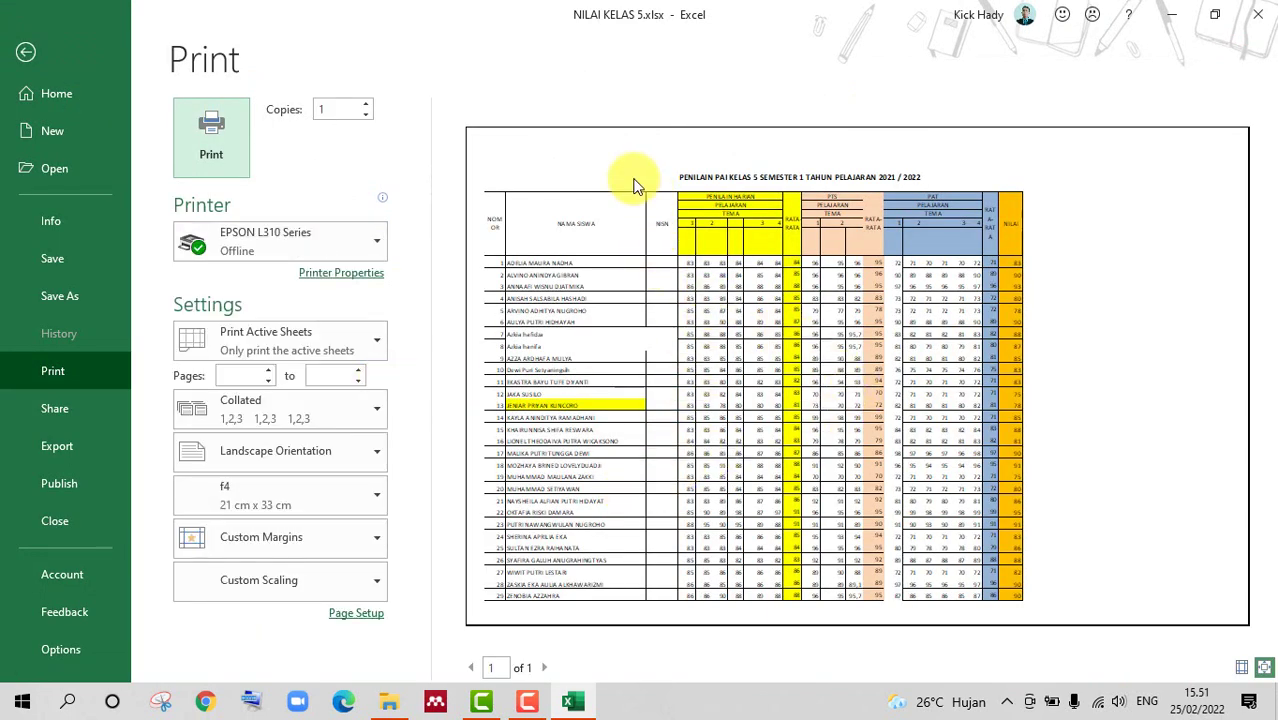
Widen the left margin to shift the table right and set the top margin to 1,22 cm
{"action": "left_click", "coordinate": [1243, 670]}
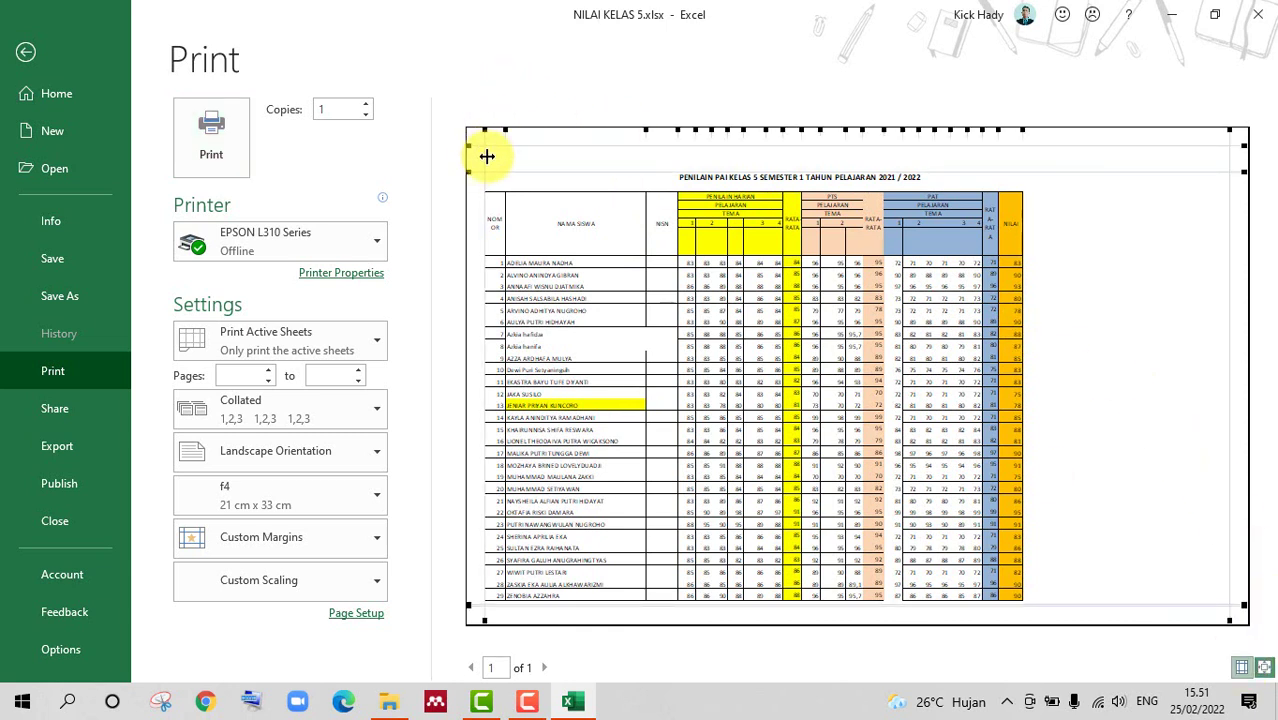
{"action": "left_click_drag", "start_coordinate": [487, 156], "coordinate": [578, 164]}
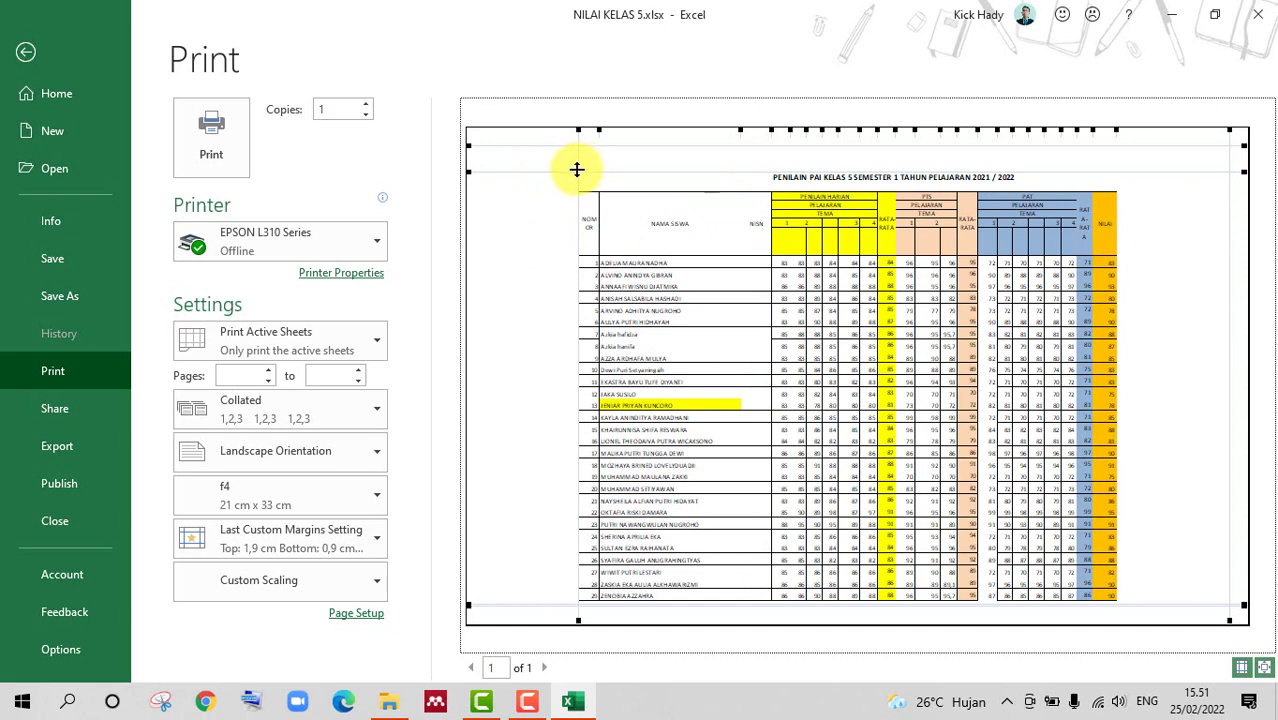
{"action": "left_click_drag", "start_coordinate": [598, 170], "coordinate": [593, 162]}
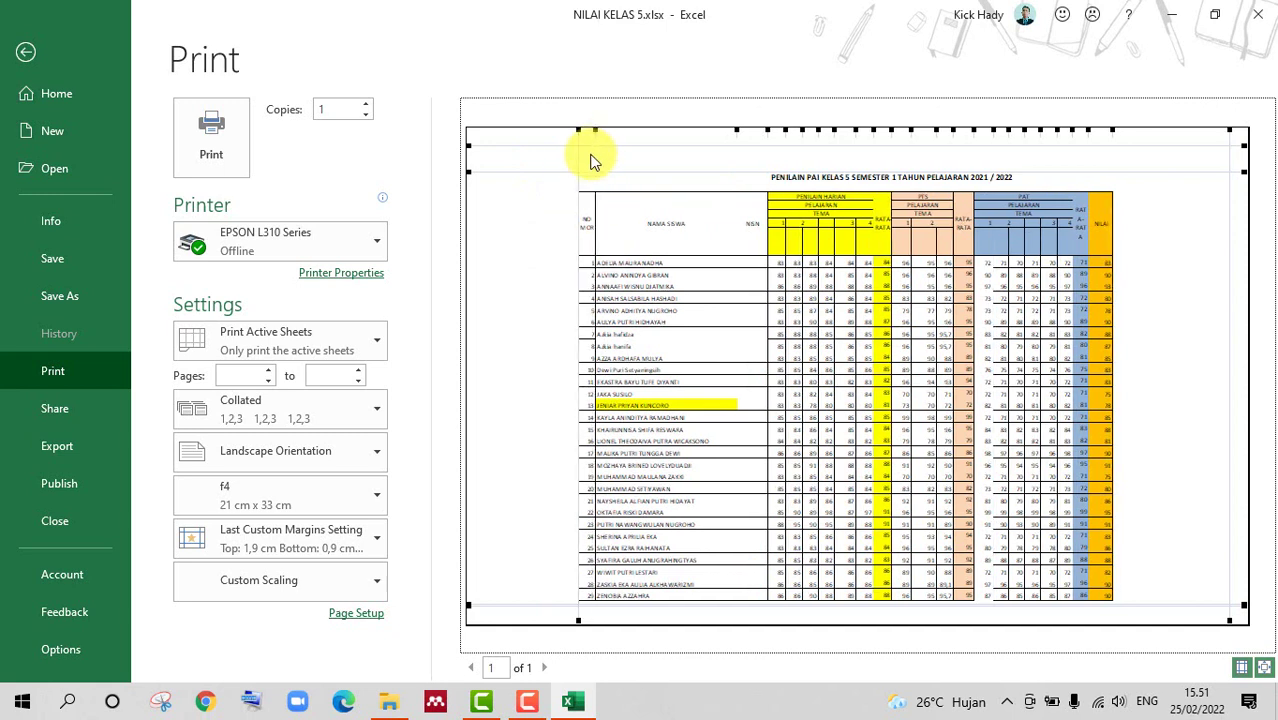
{"action": "left_click_drag", "start_coordinate": [548, 171], "coordinate": [547, 155]}
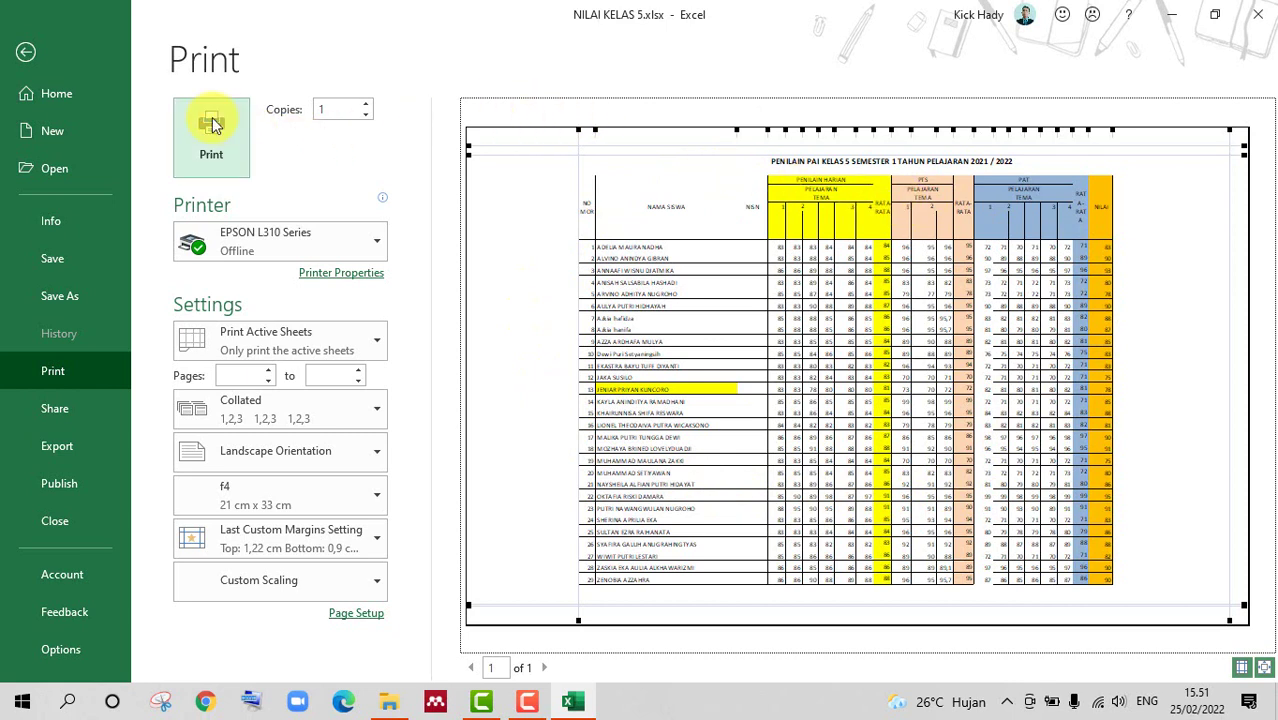
{"action": "left_click", "coordinate": [25, 55]}
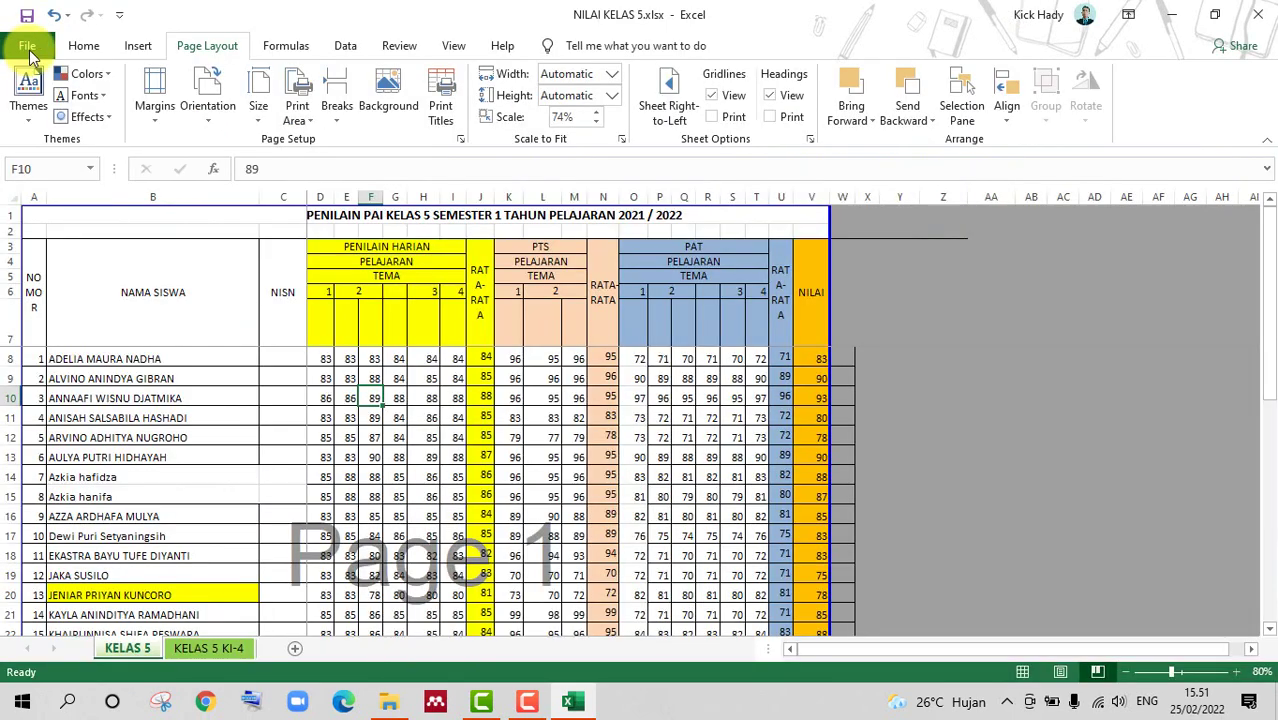
On Page Layout, adjust the Scale to Fit spinner until the print scale reads 75%
{"action": "left_click", "coordinate": [494, 354]}
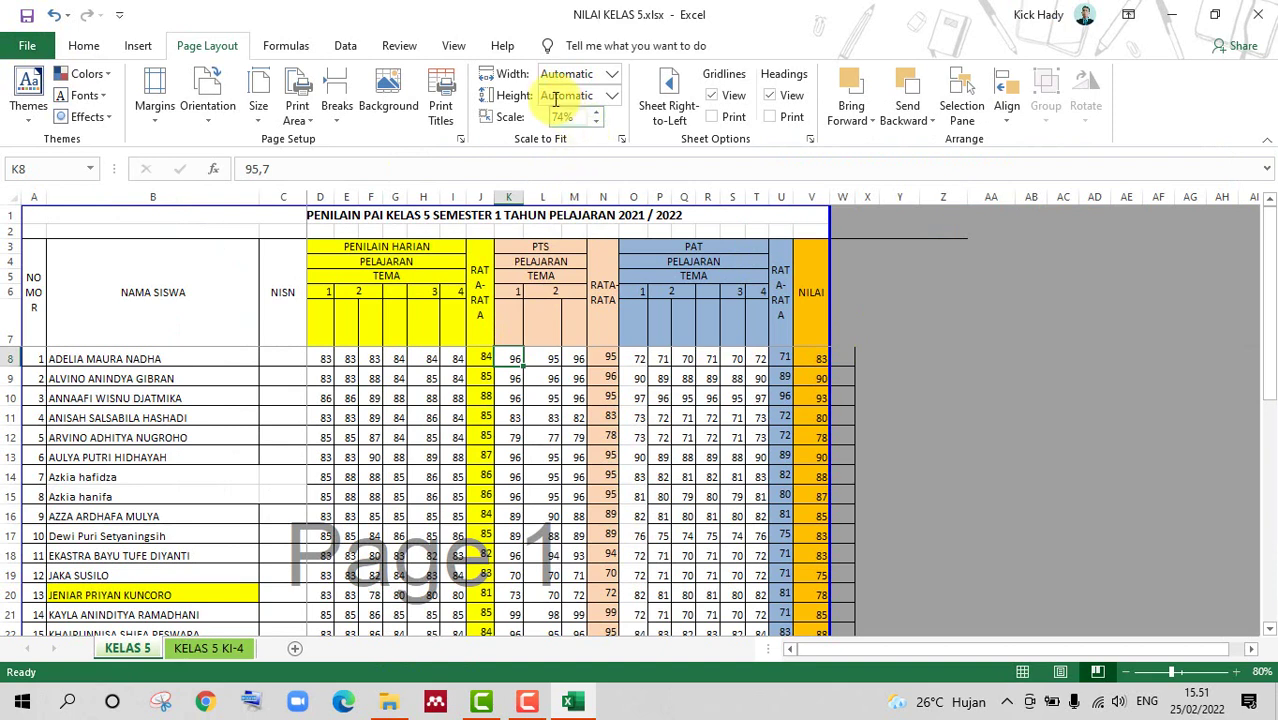
{"action": "left_click", "coordinate": [207, 48]}
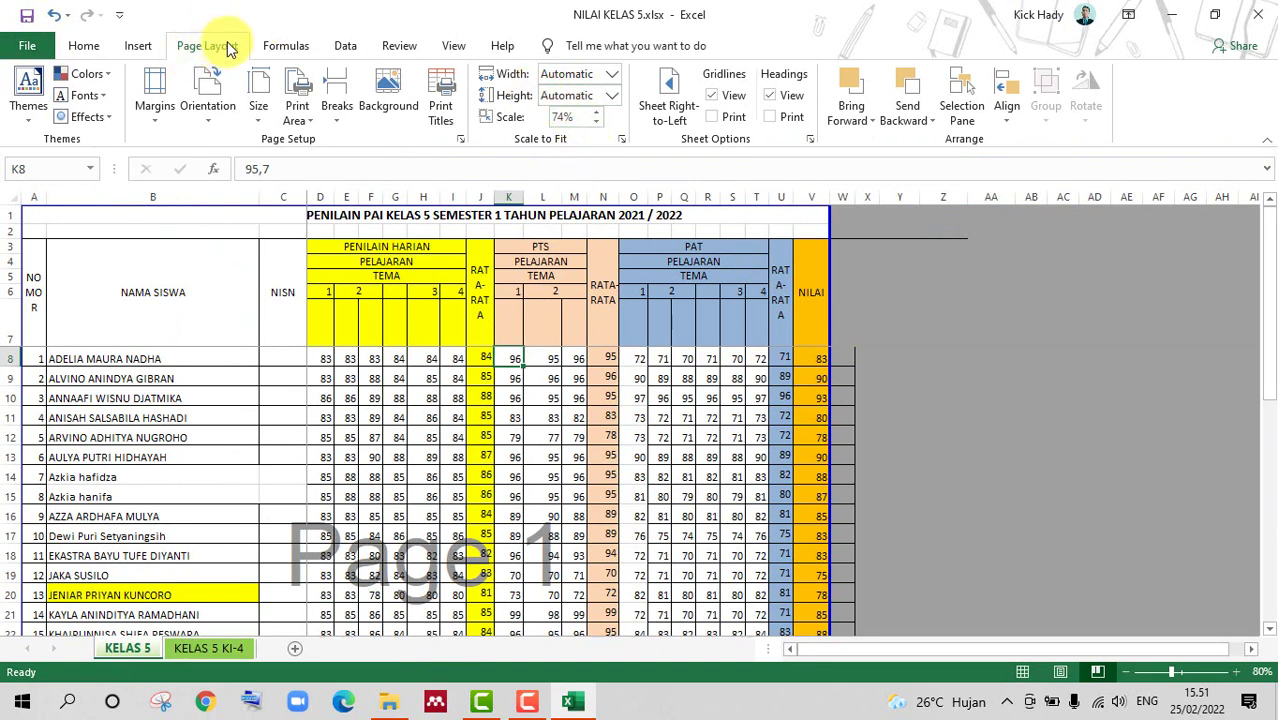
{"action": "left_click", "coordinate": [594, 122]}
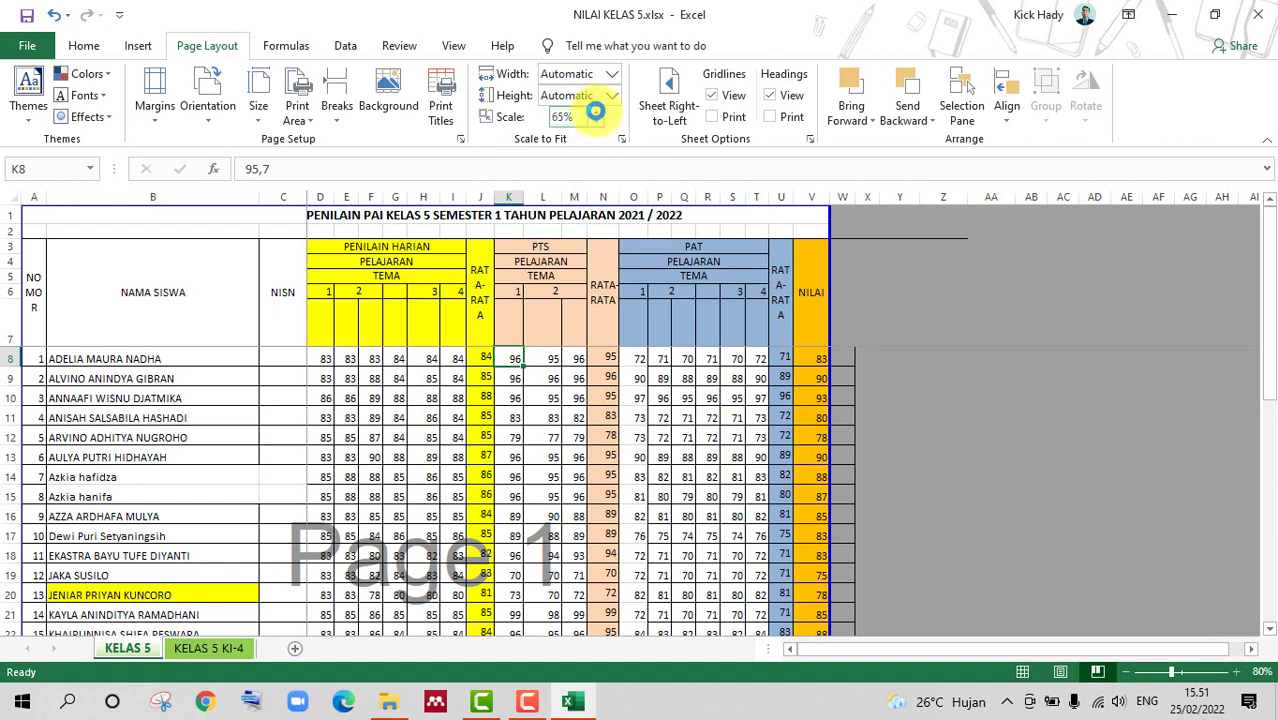
{"action": "left_click", "coordinate": [594, 112]}
{"action": "left_click", "coordinate": [594, 112]}
Look over the sheet, then preview the KELAS 5 table on one F4 landscape page
{"action": "scroll", "coordinate": [630, 422], "scroll_direction": "down", "scroll_amount": 3}
{"action": "scroll", "coordinate": [611, 474], "scroll_direction": "down", "scroll_amount": 1}
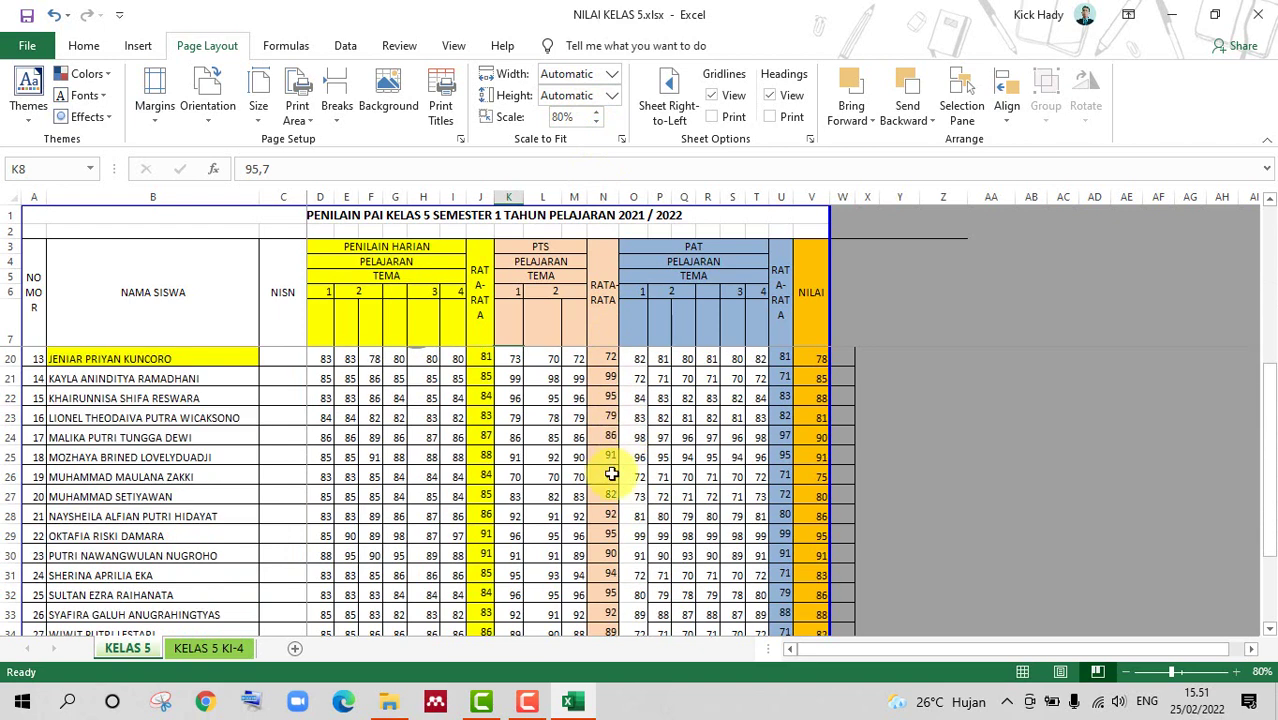
{"action": "scroll", "coordinate": [611, 474], "scroll_direction": "down", "scroll_amount": 2}
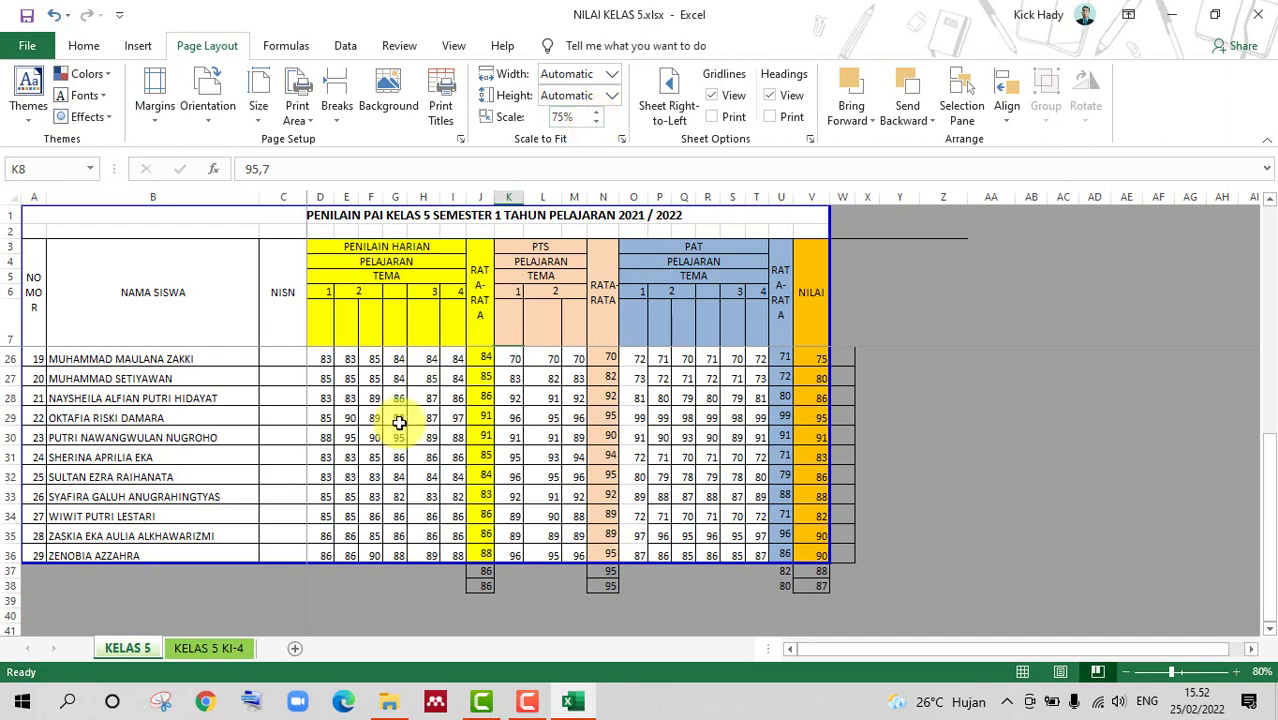
{"action": "scroll", "coordinate": [553, 497], "scroll_direction": "up", "scroll_amount": 1}
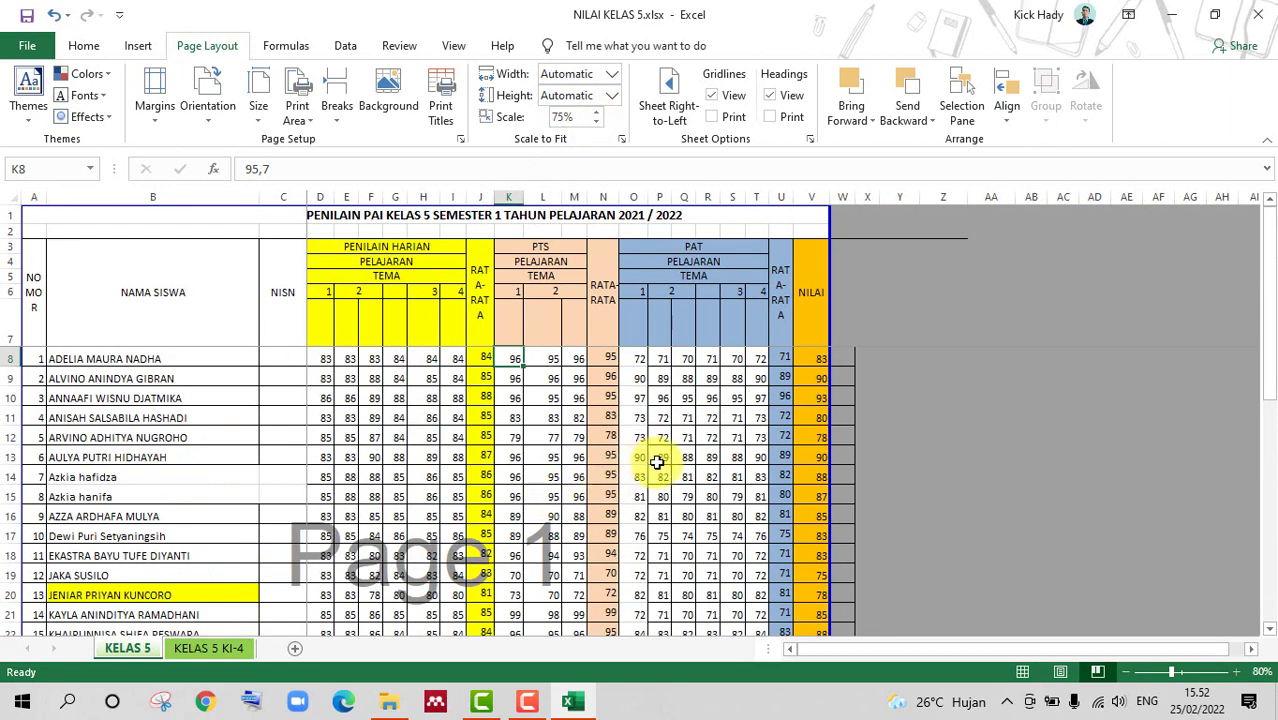
{"action": "scroll", "coordinate": [819, 357], "scroll_direction": "up", "scroll_amount": 1}
{"action": "scroll", "coordinate": [819, 357], "scroll_direction": "up", "scroll_amount": 4}
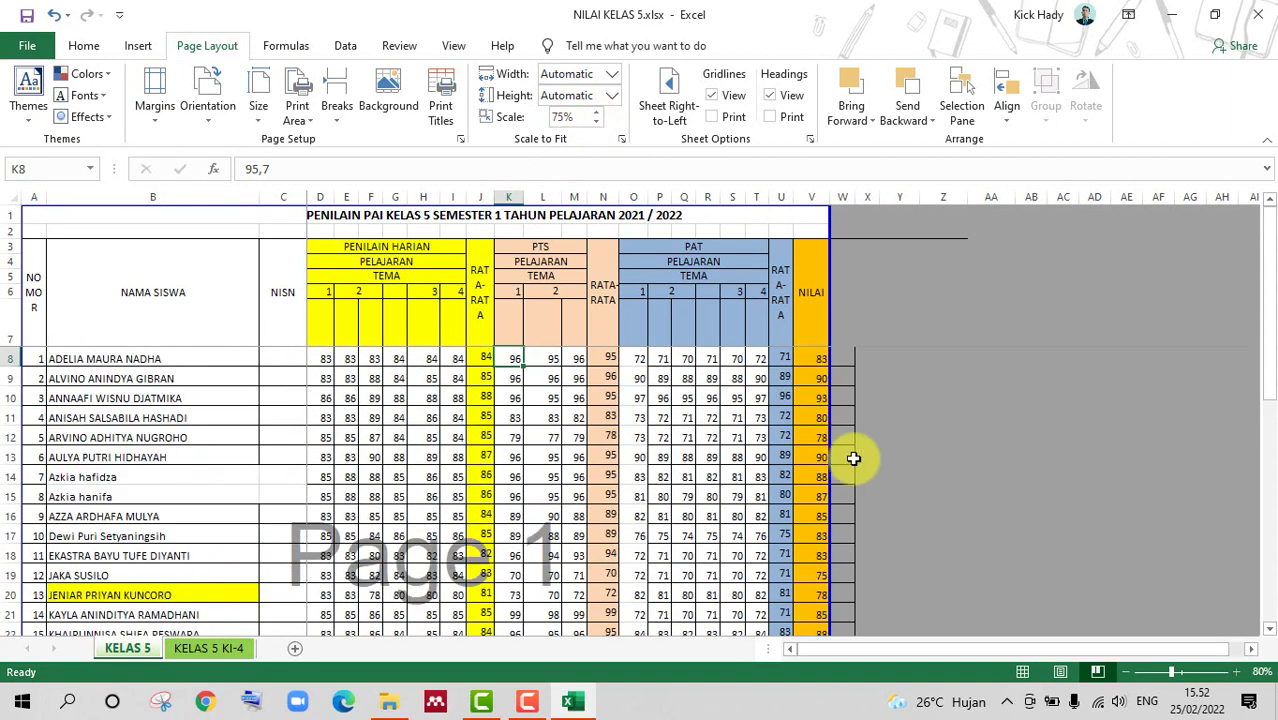
{"action": "left_click", "coordinate": [403, 440]}
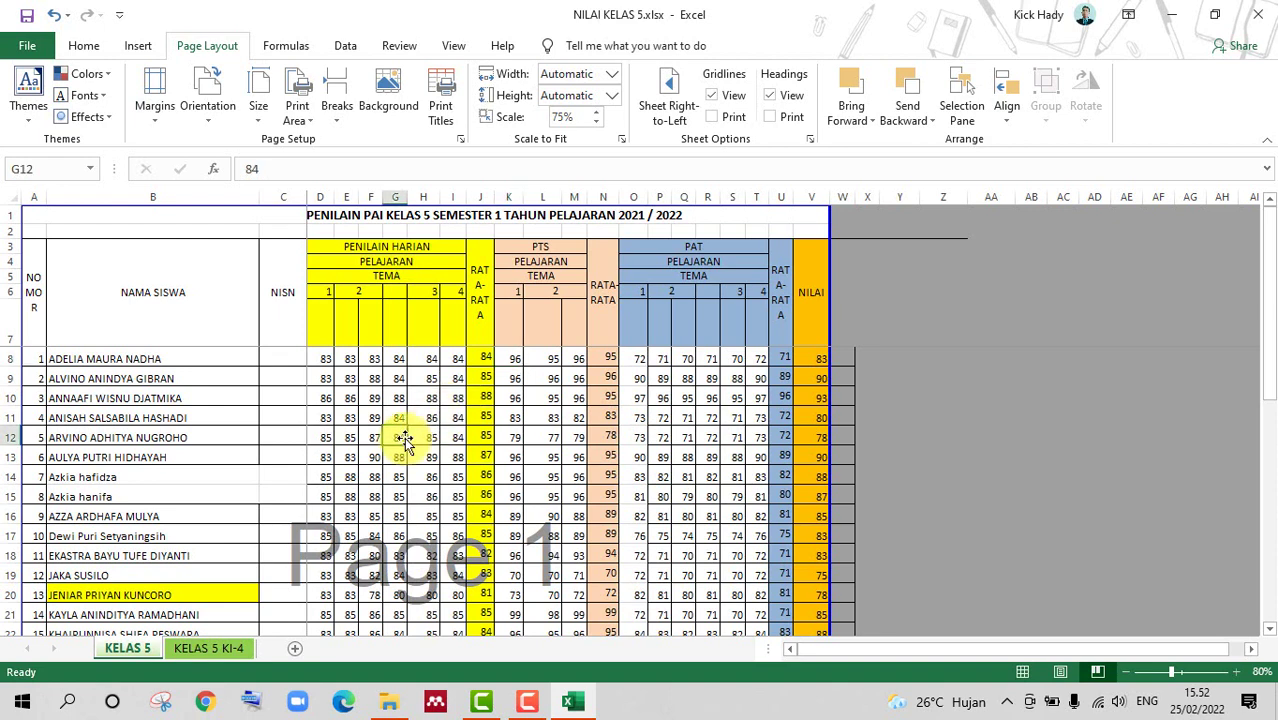
{"action": "key", "text": "ctrl+p"}
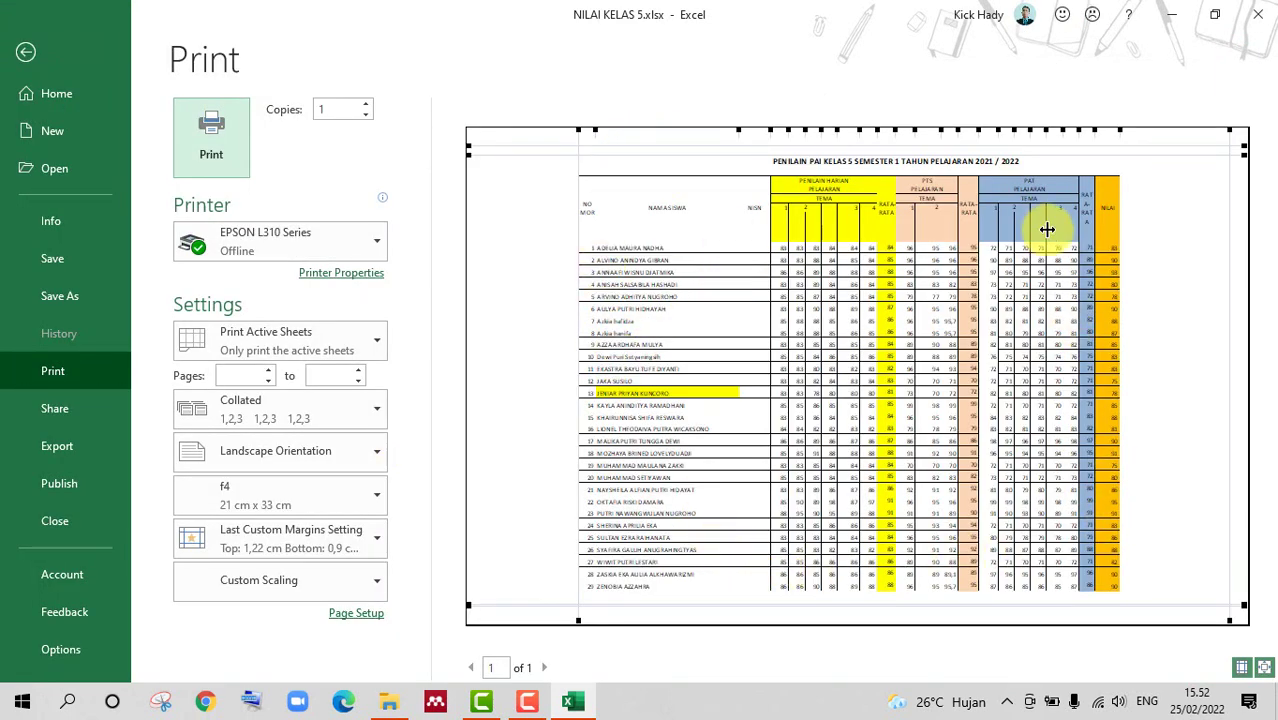
{"action": "left_click", "coordinate": [22, 51]}
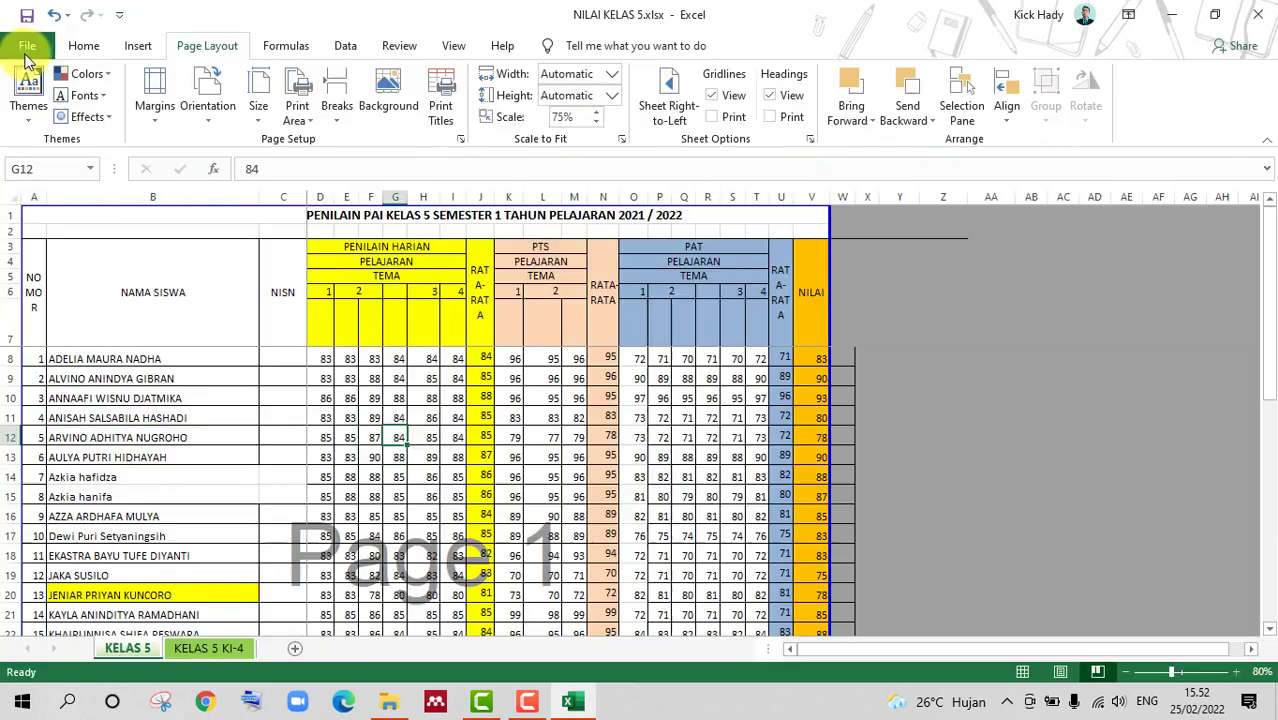
{"action": "left_click", "coordinate": [597, 122]}
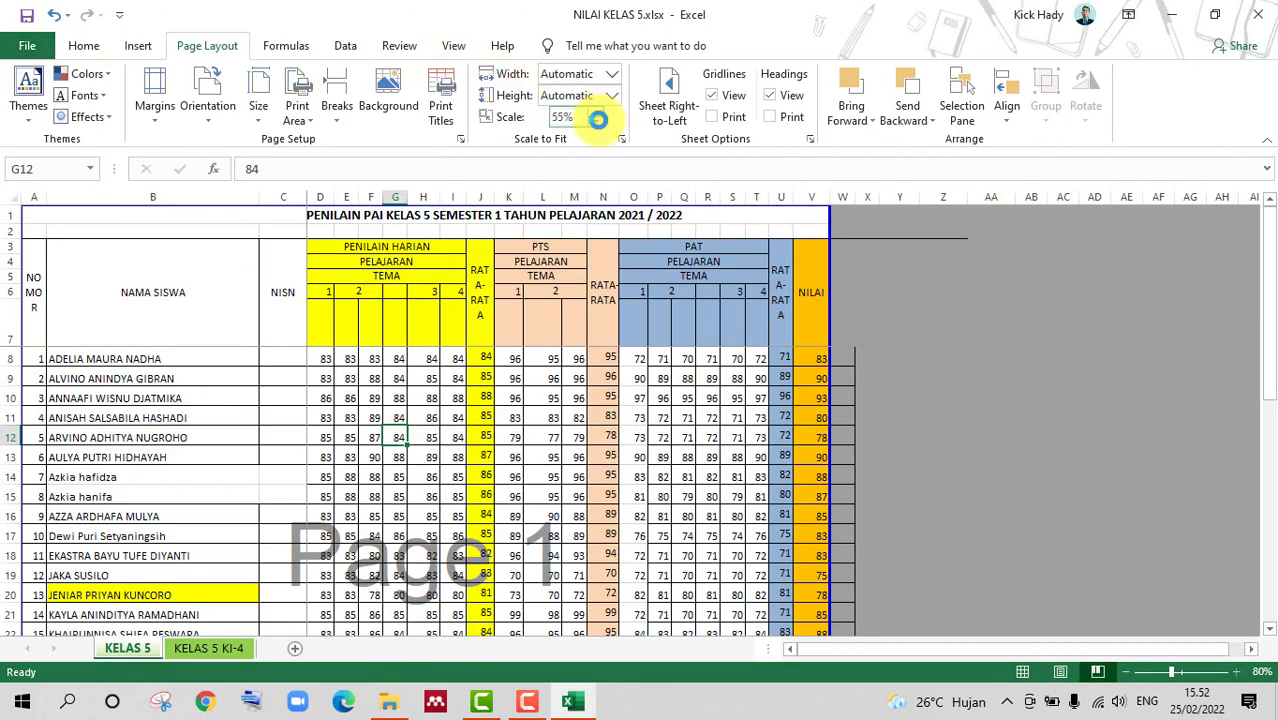
{"action": "left_click", "coordinate": [507, 470]}
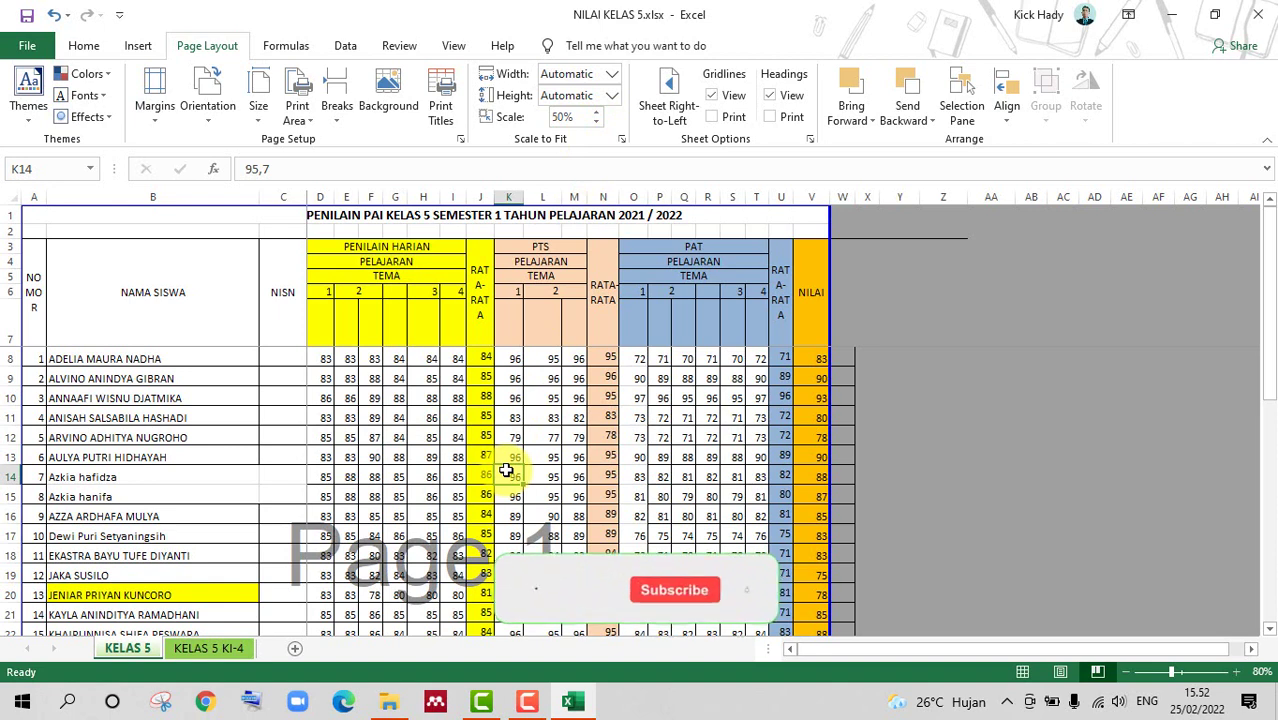
{"action": "key", "text": "ctrl+p"}
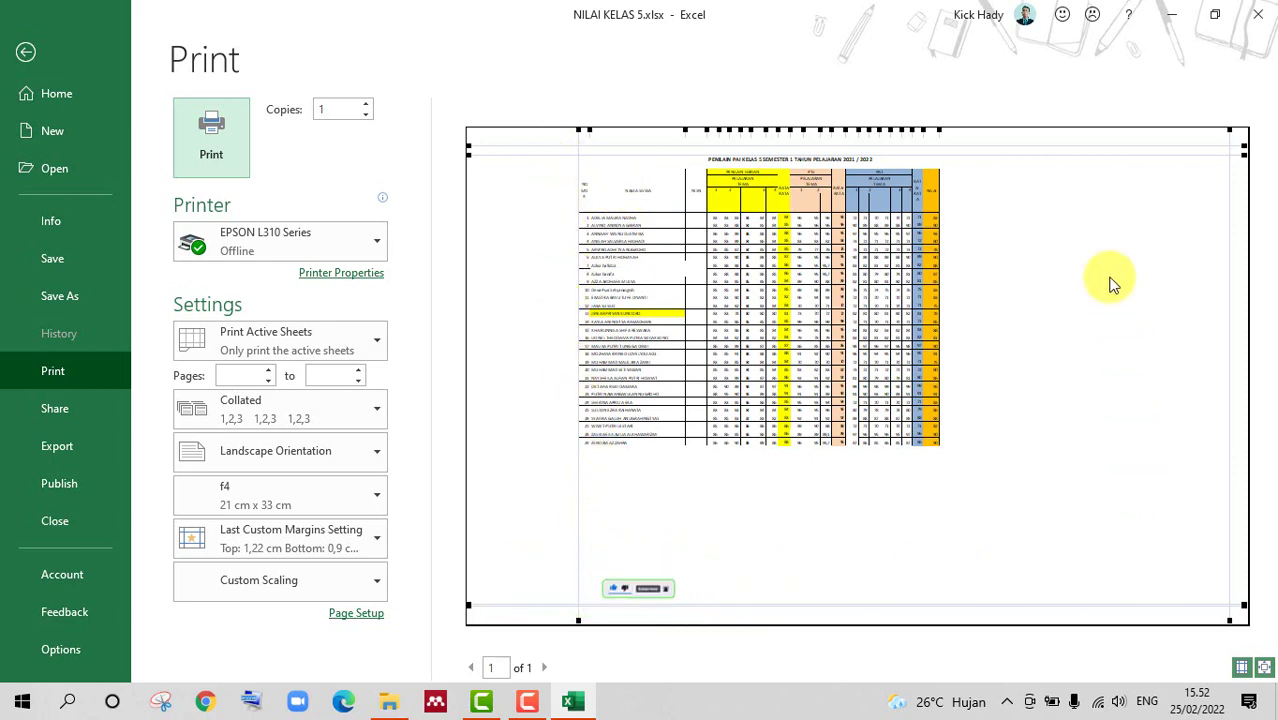
{"action": "left_click", "coordinate": [25, 48]}
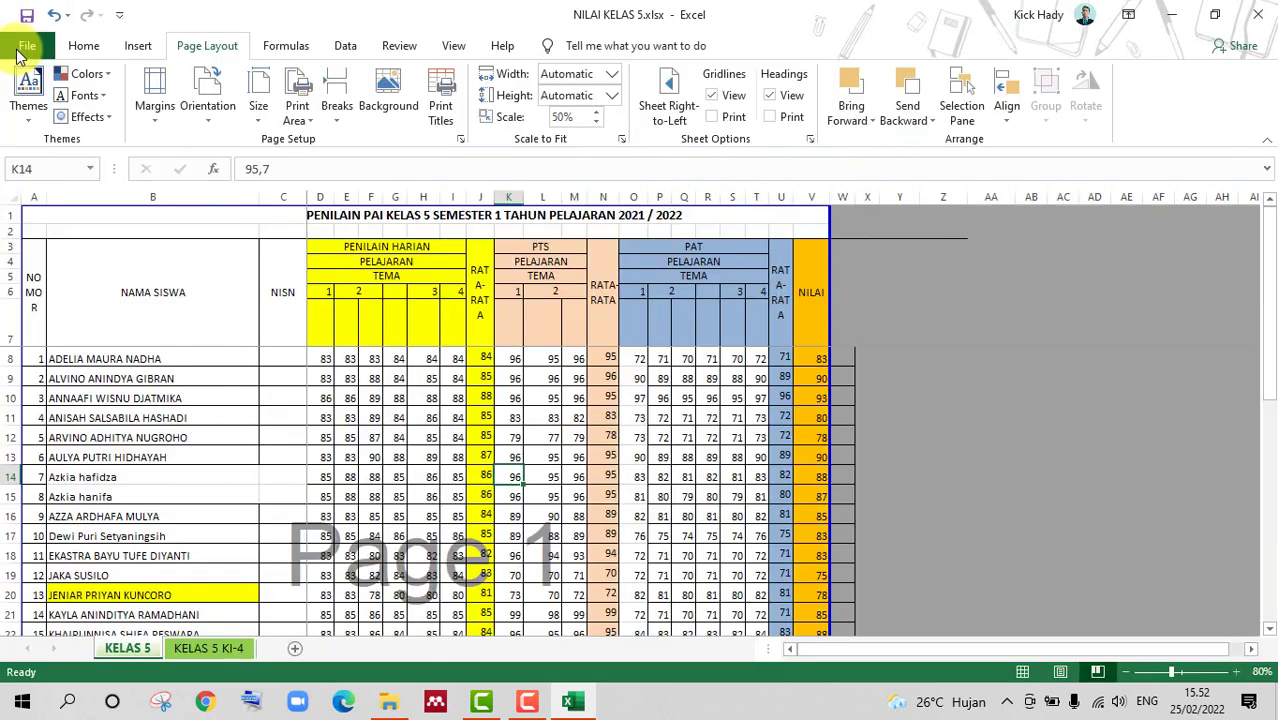
{"action": "left_click", "coordinate": [596, 112]}
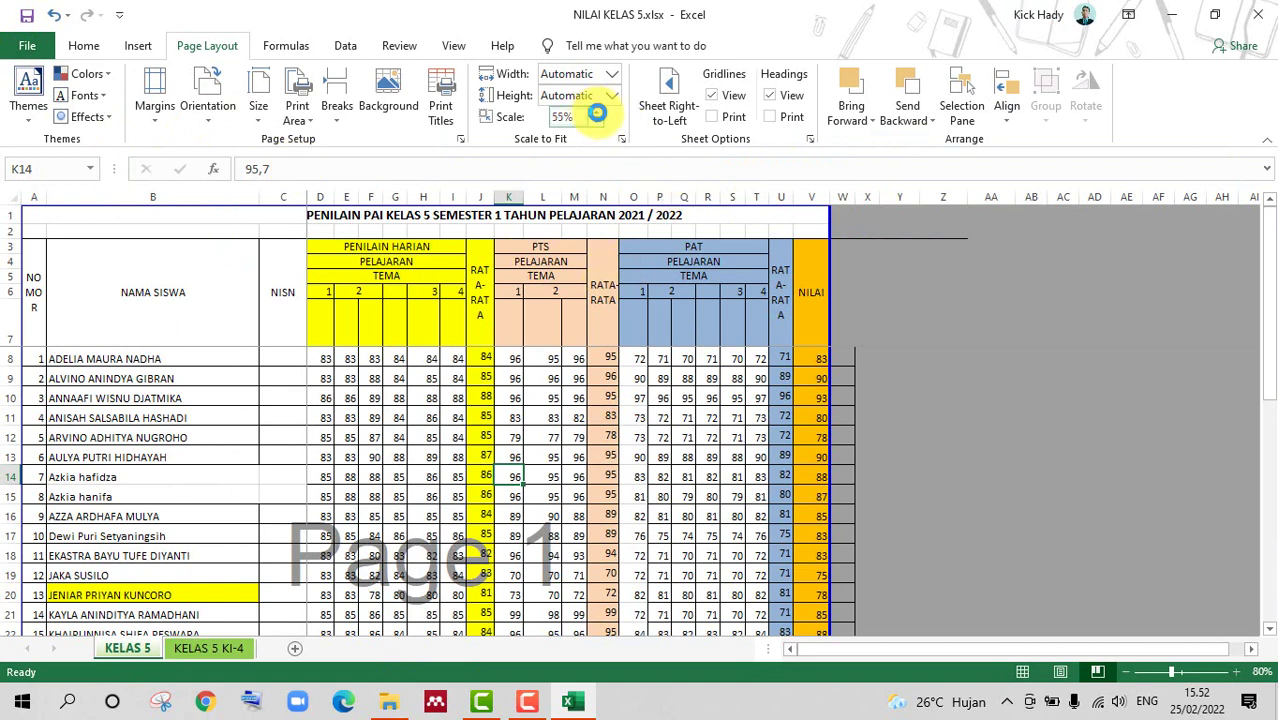
{"action": "left_click", "coordinate": [596, 112]}
{"action": "left_click", "coordinate": [596, 112]}
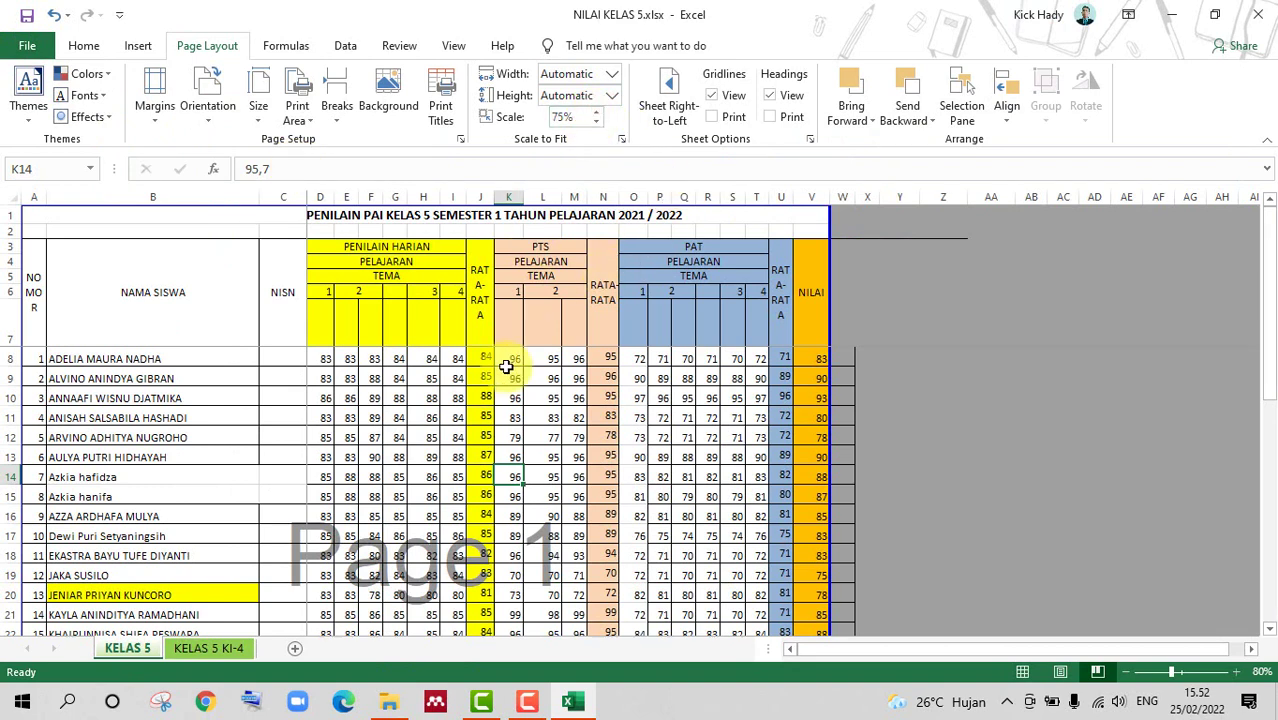
{"action": "left_click", "coordinate": [496, 390]}
{"action": "key", "text": "ctrl+p"}
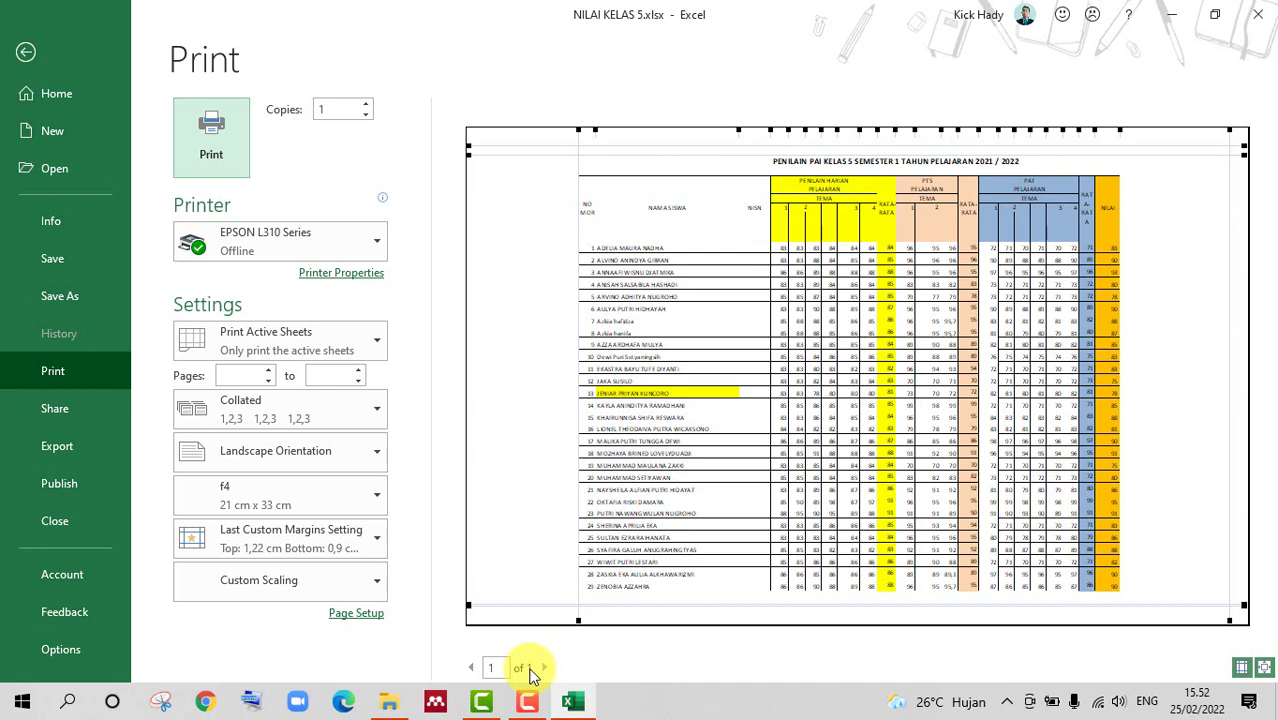
Return from print preview to the worksheet, look over it, and close the NILAI KELAS 5 window
{"action": "left_click", "coordinate": [25, 47]}
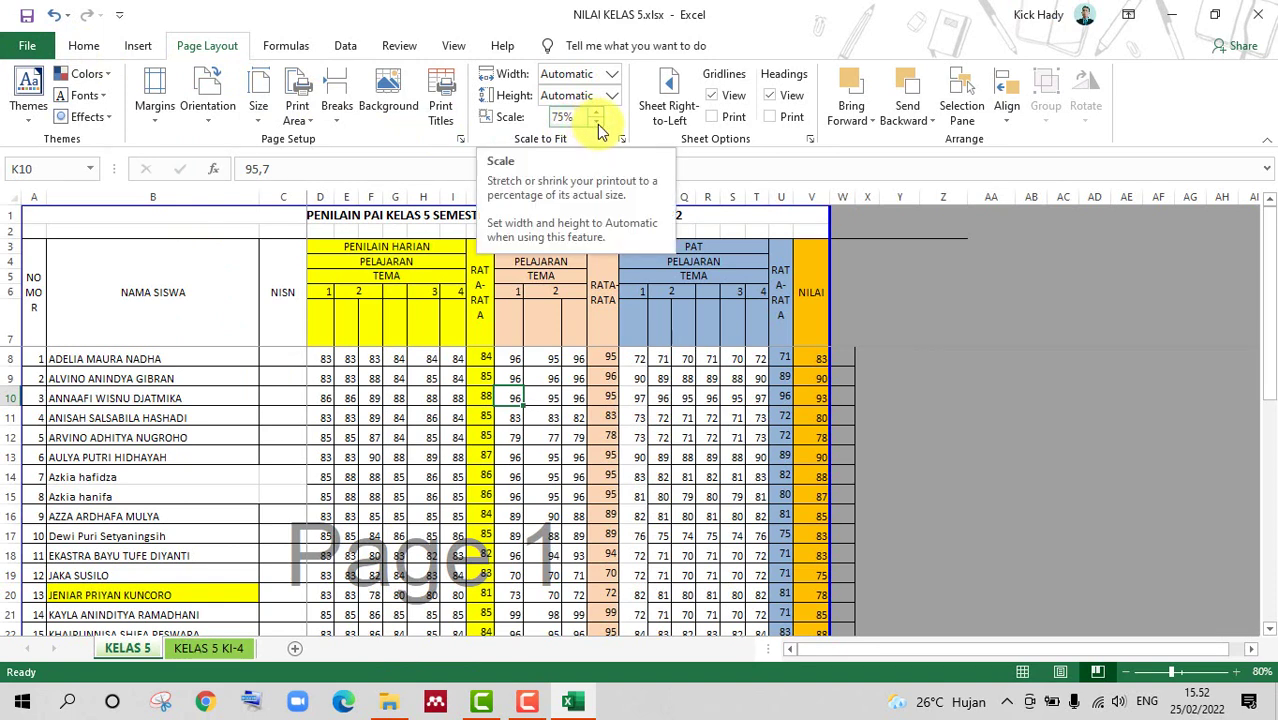
{"action": "left_click", "coordinate": [655, 459]}
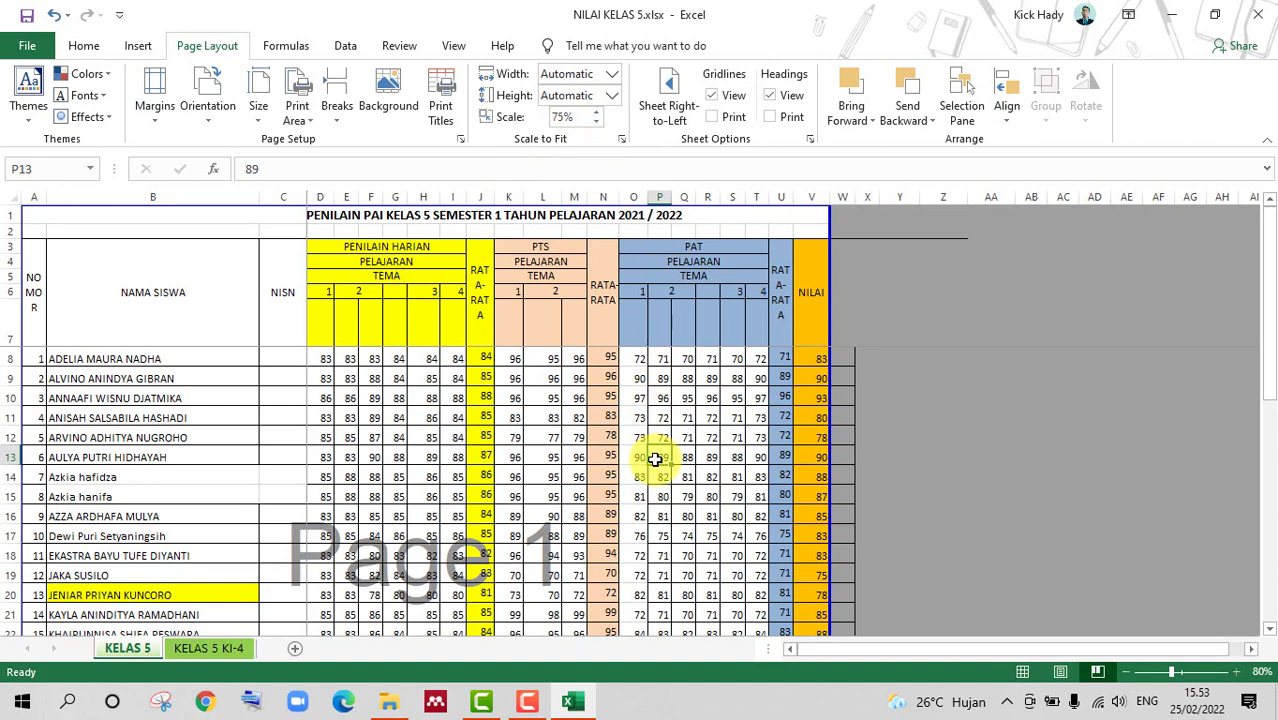
{"action": "scroll", "coordinate": [652, 461], "scroll_direction": "down", "scroll_amount": 4}
{"action": "scroll", "coordinate": [655, 479], "scroll_direction": "down", "scroll_amount": 2}
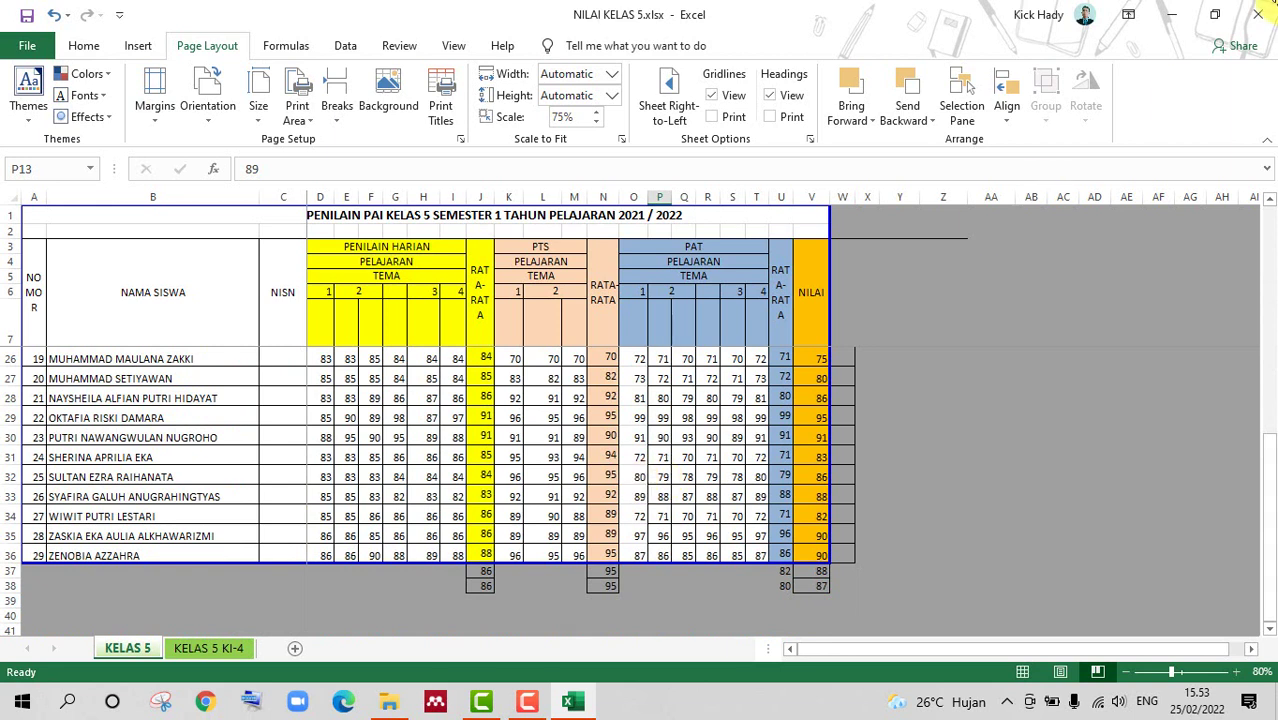
{"action": "left_click", "coordinate": [1257, 14]}
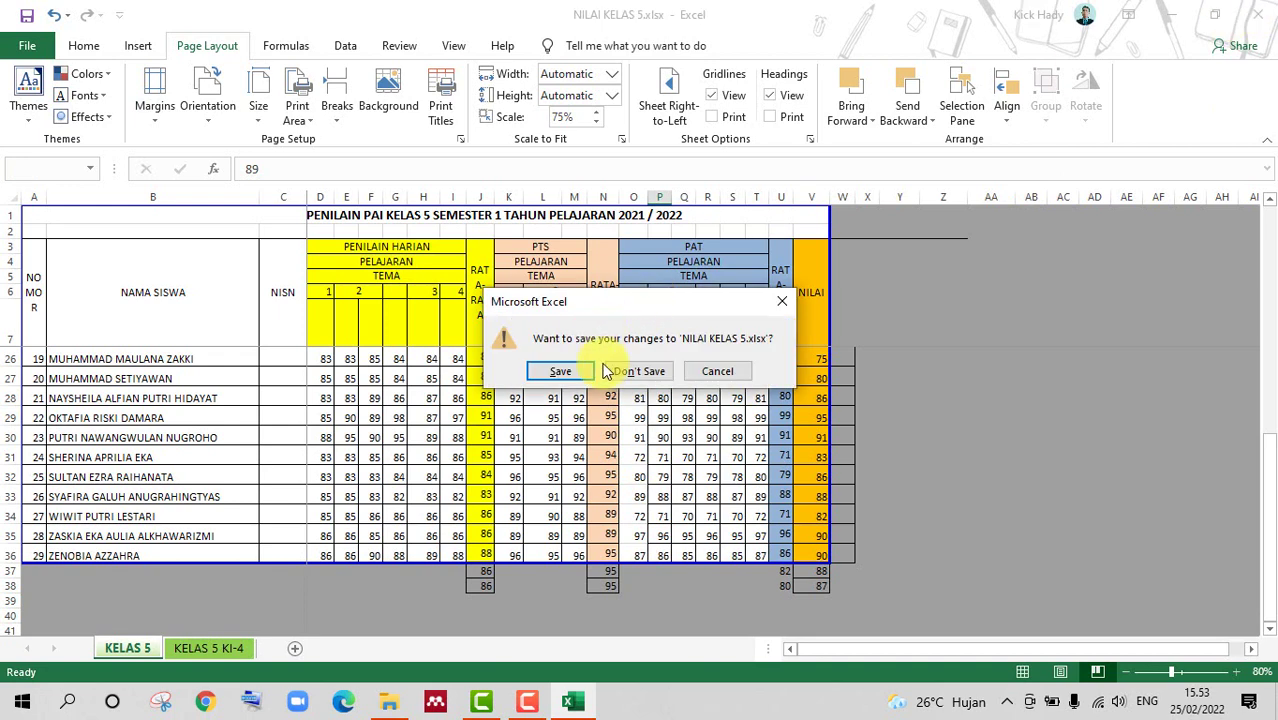
Save the changes to NILAI KELAS 5.xlsx so Excel closes to the NILAI folder
{"action": "left_click", "coordinate": [563, 372]}
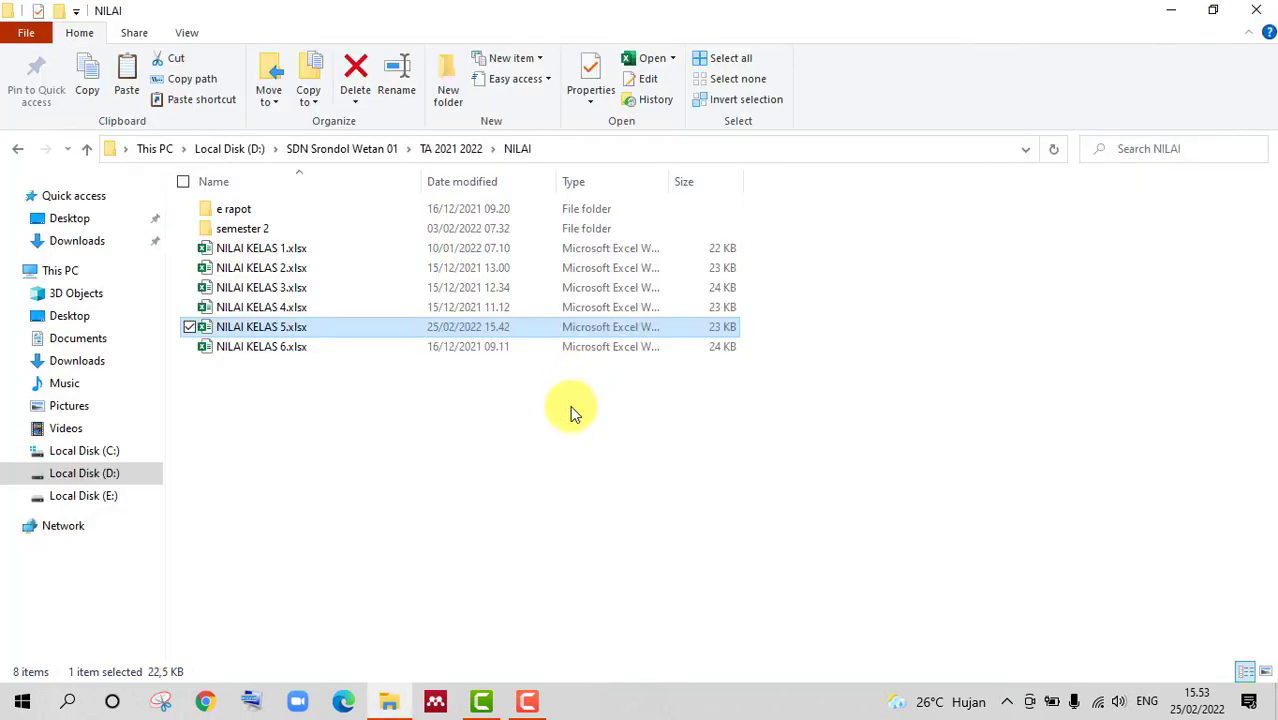